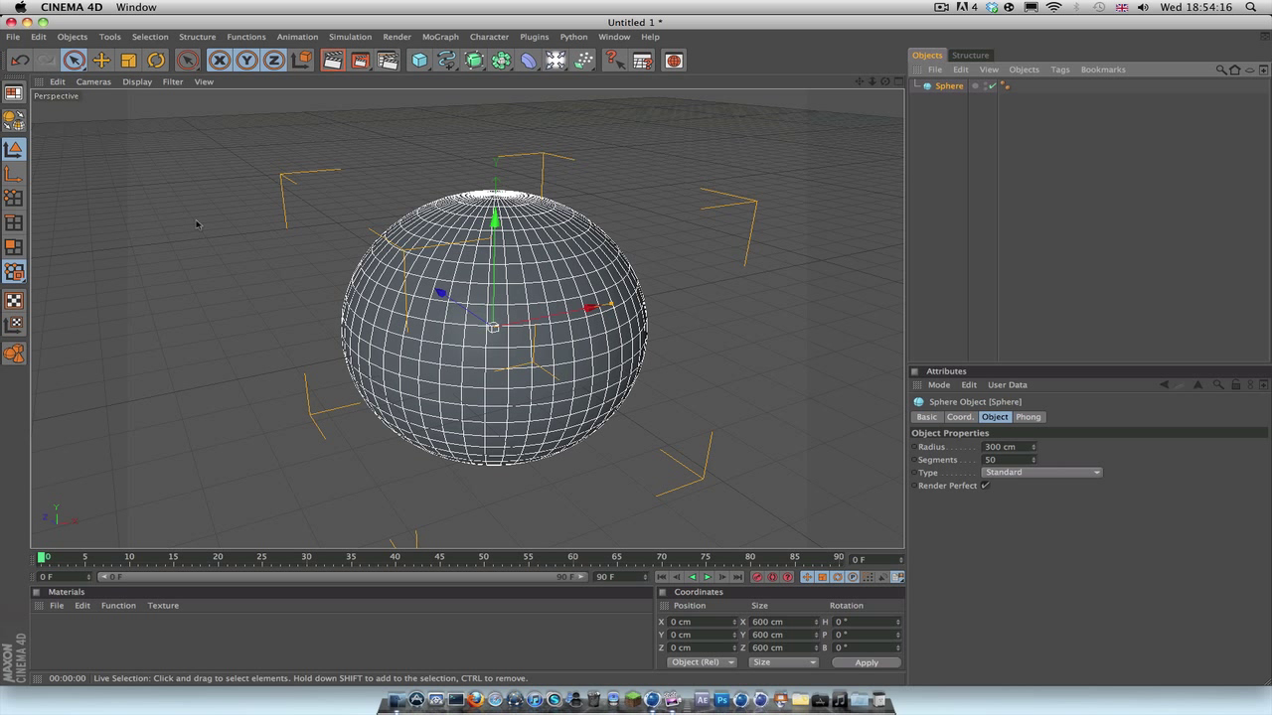
- Make the sphere editable with C, enter Polygon mode, and test-select a few faces
key("c")
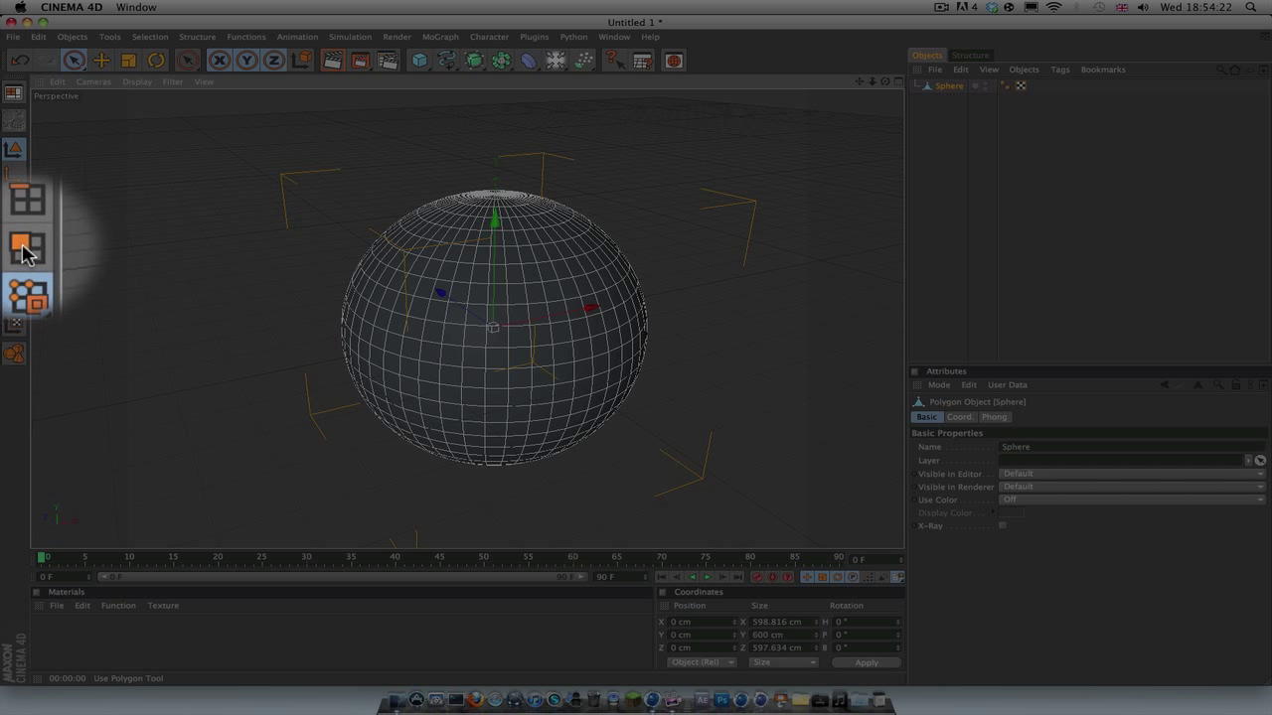
left_click(20, 250)
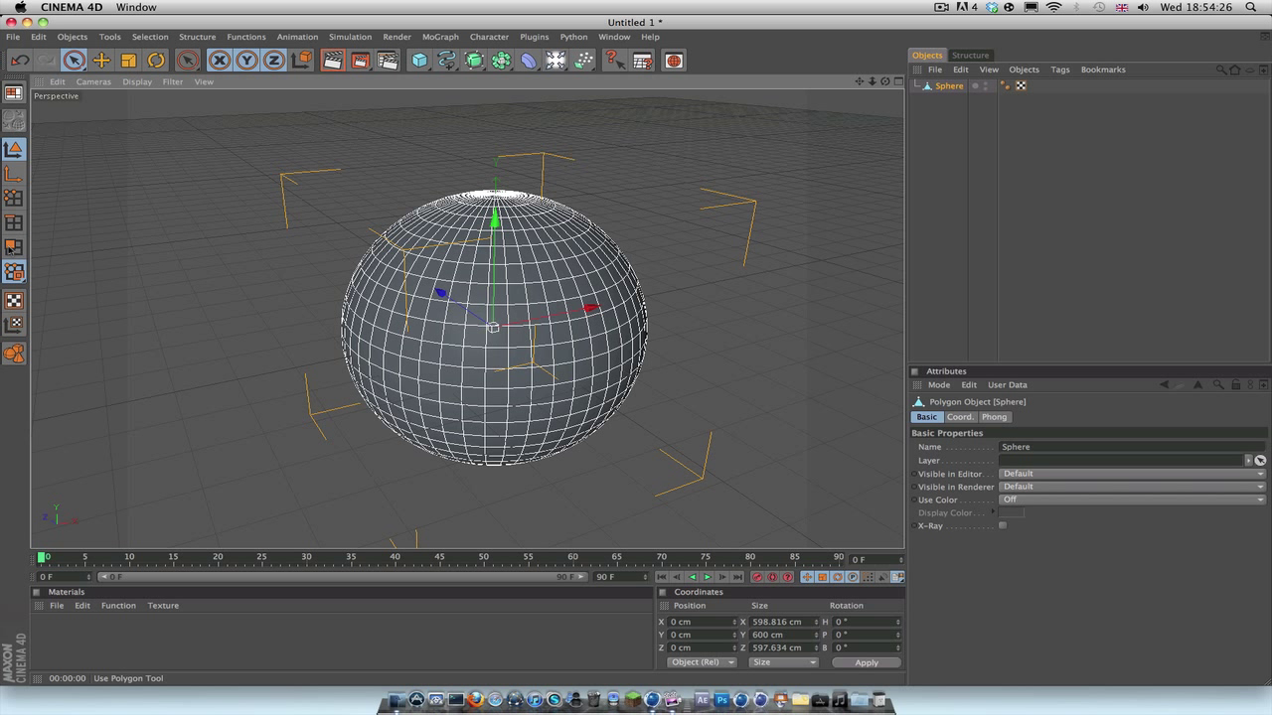
left_click(12, 248)
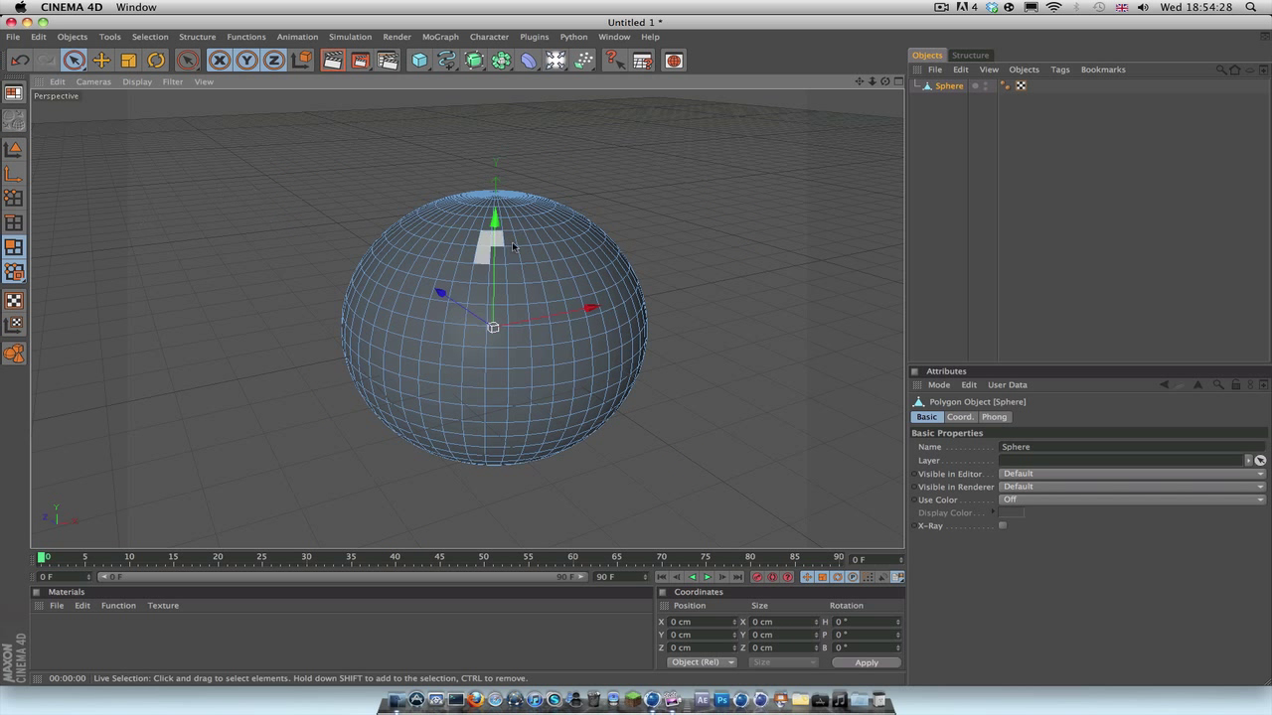
left_click(464, 247)
left_click(526, 285)
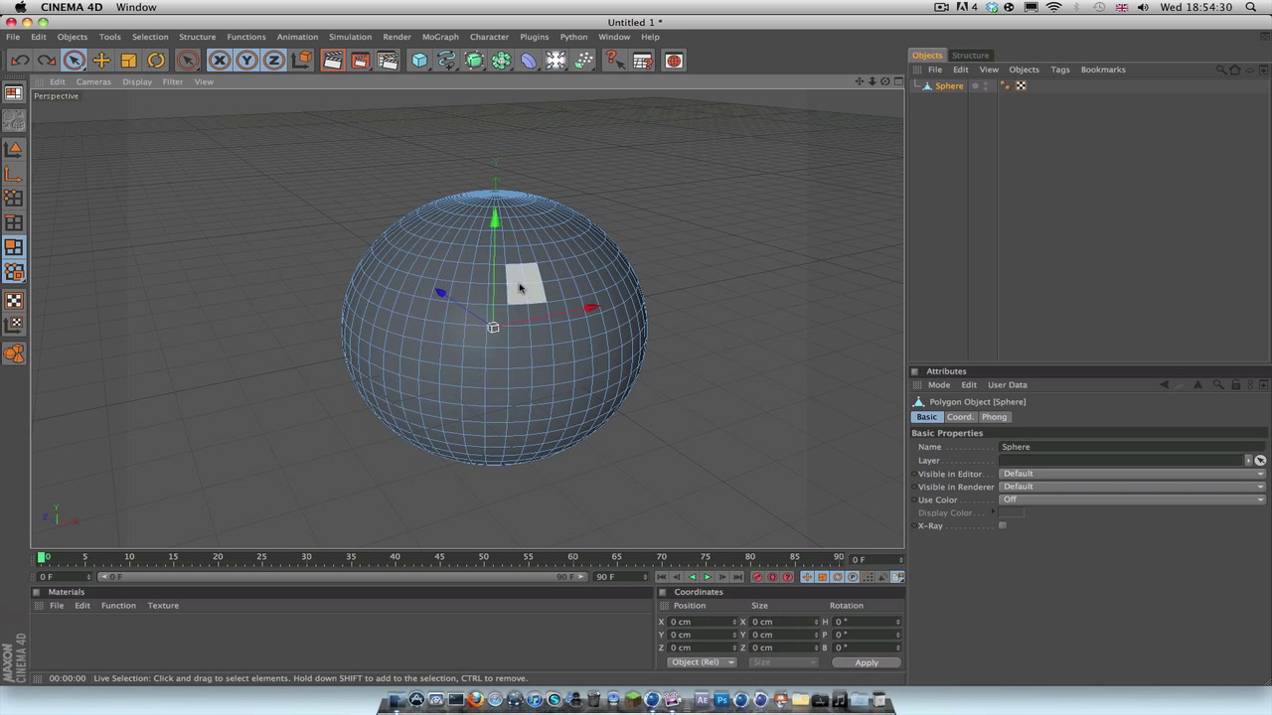
left_click(452, 365)
left_click(527, 372)
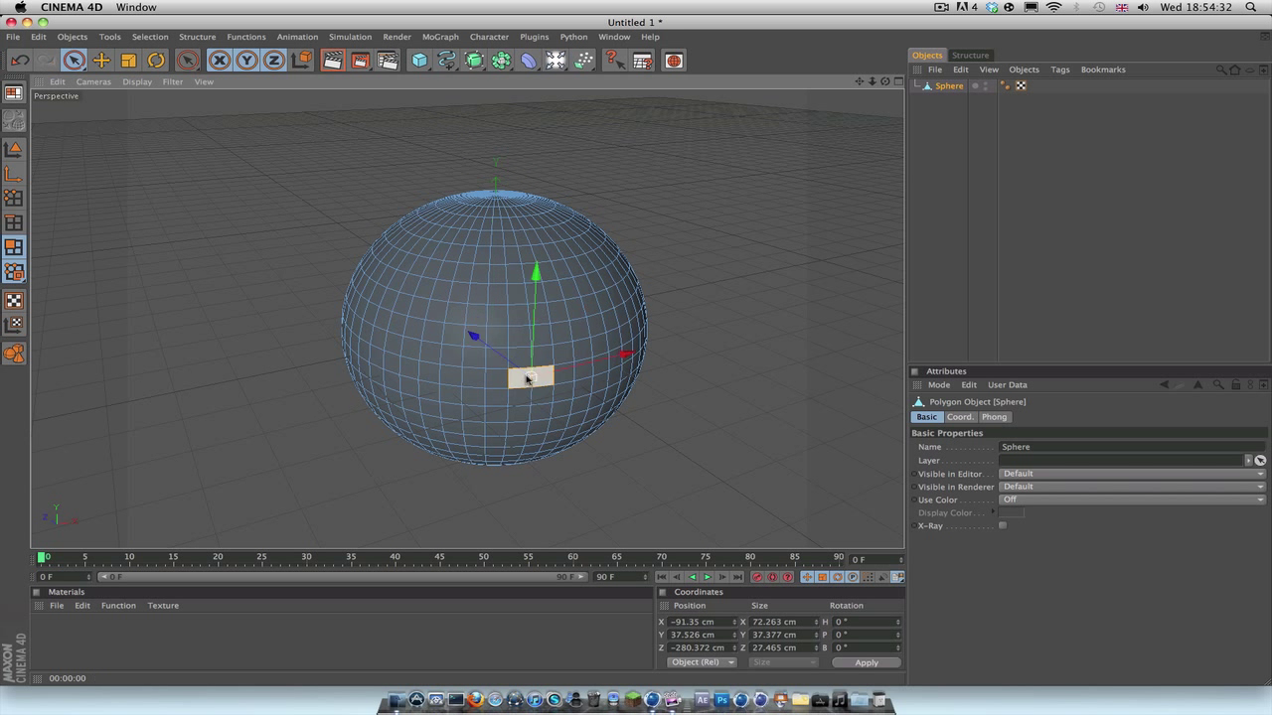
left_click(142, 37)
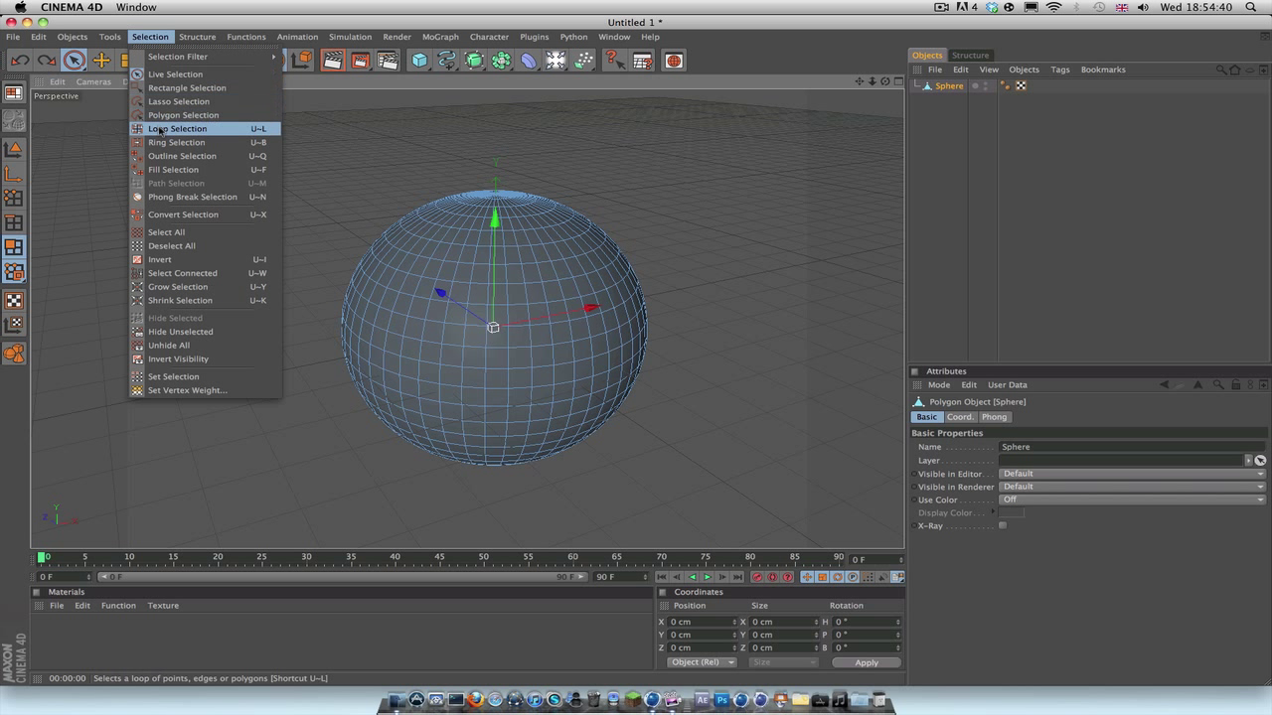
left_click(479, 209)
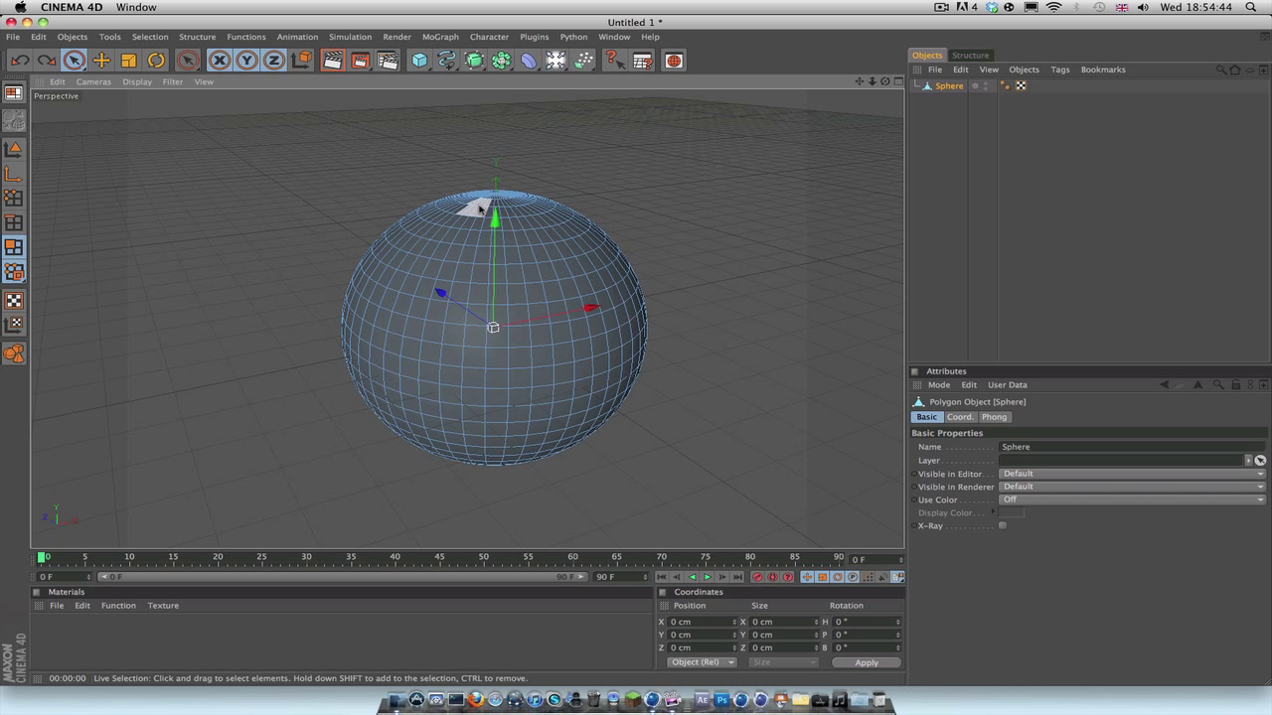
mouse_move(479, 209)
left_mouse_down()
mouse_move(408, 296)
mouse_move(454, 297)
left_mouse_up()
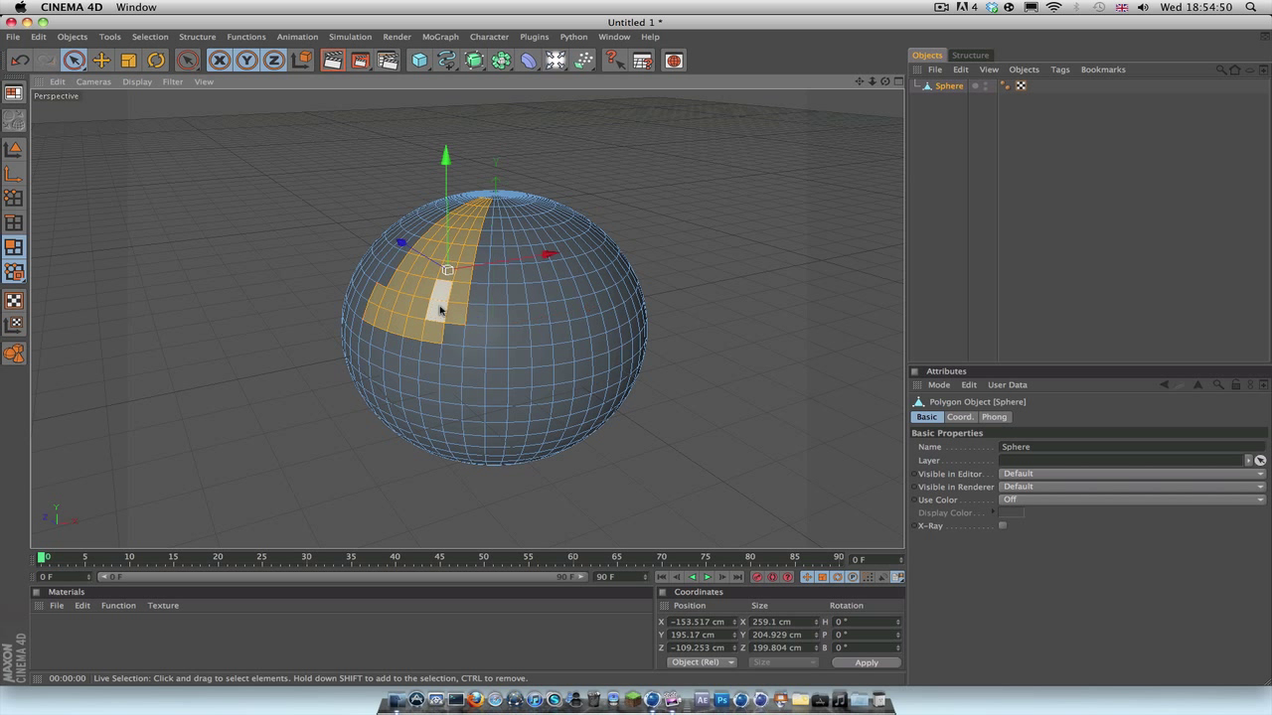
left_click(330, 131)
- Switch to Loop Selection and pick several horizontal polygon rings on the upper sphere
left_click(149, 37)
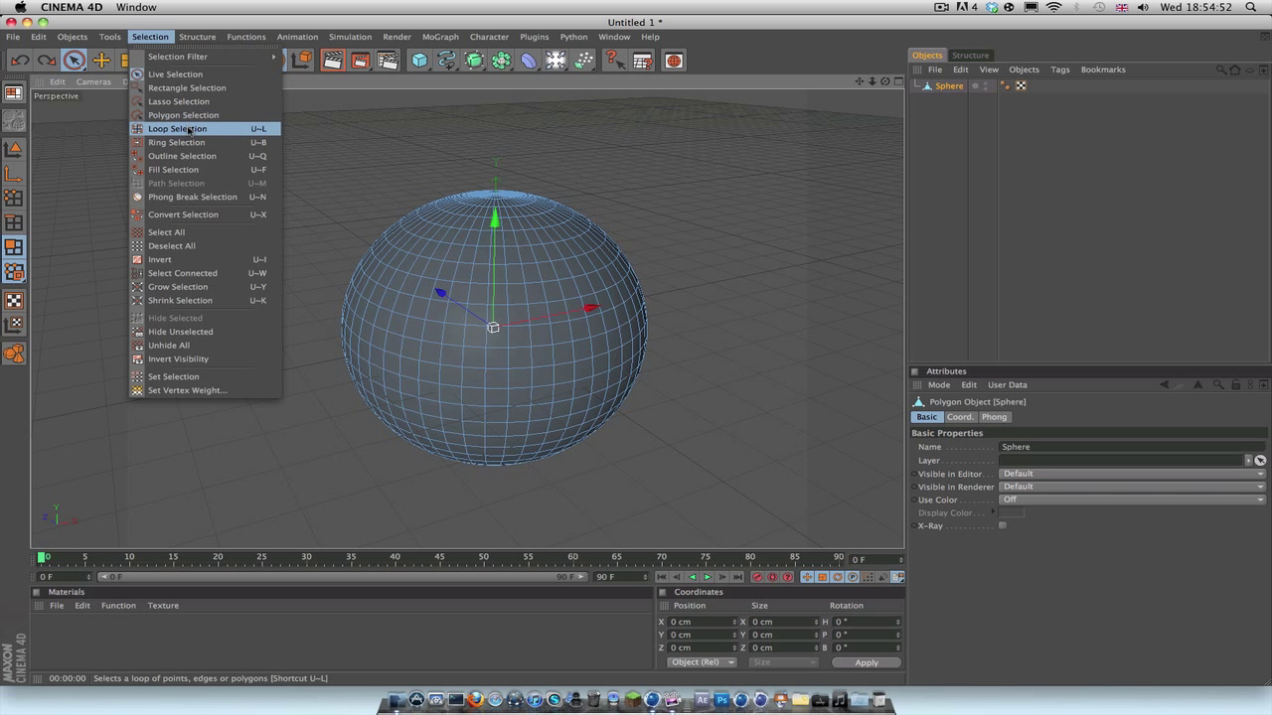
left_click(188, 130)
left_click(410, 248)
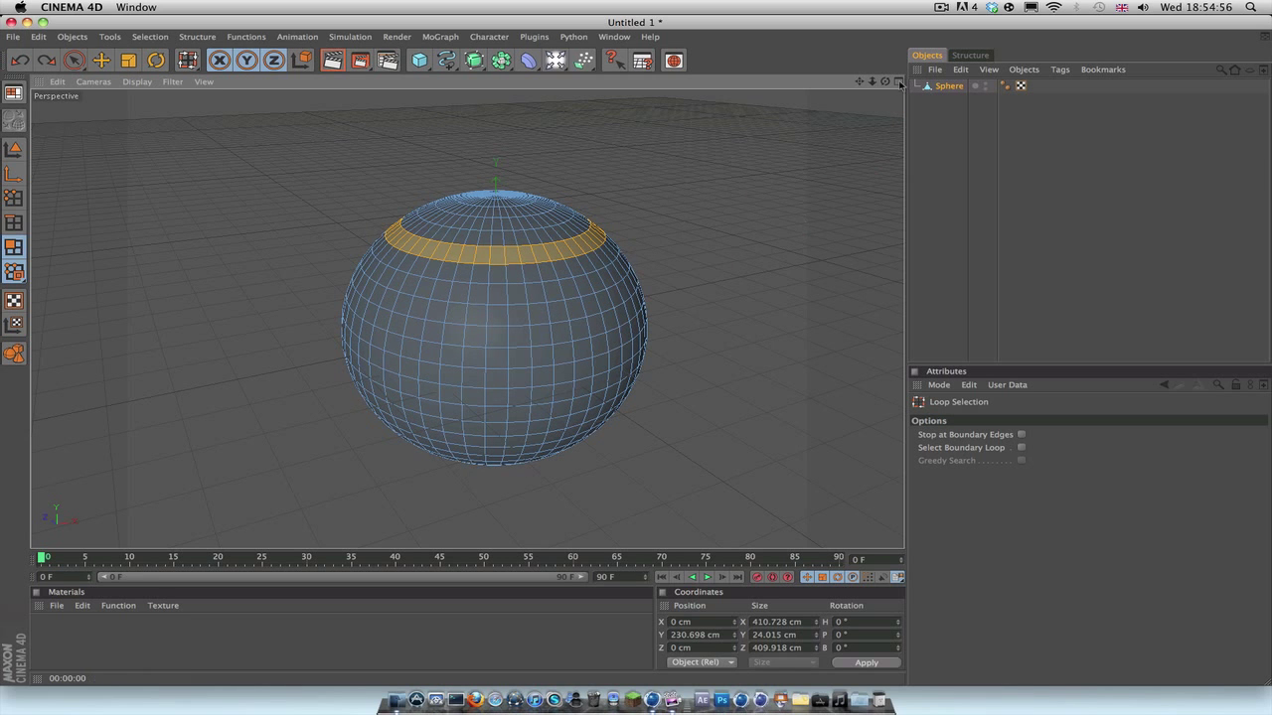
mouse_move(886, 81)
left_mouse_down()
mouse_move(885, 129)
mouse_move(885, 94)
left_mouse_up()
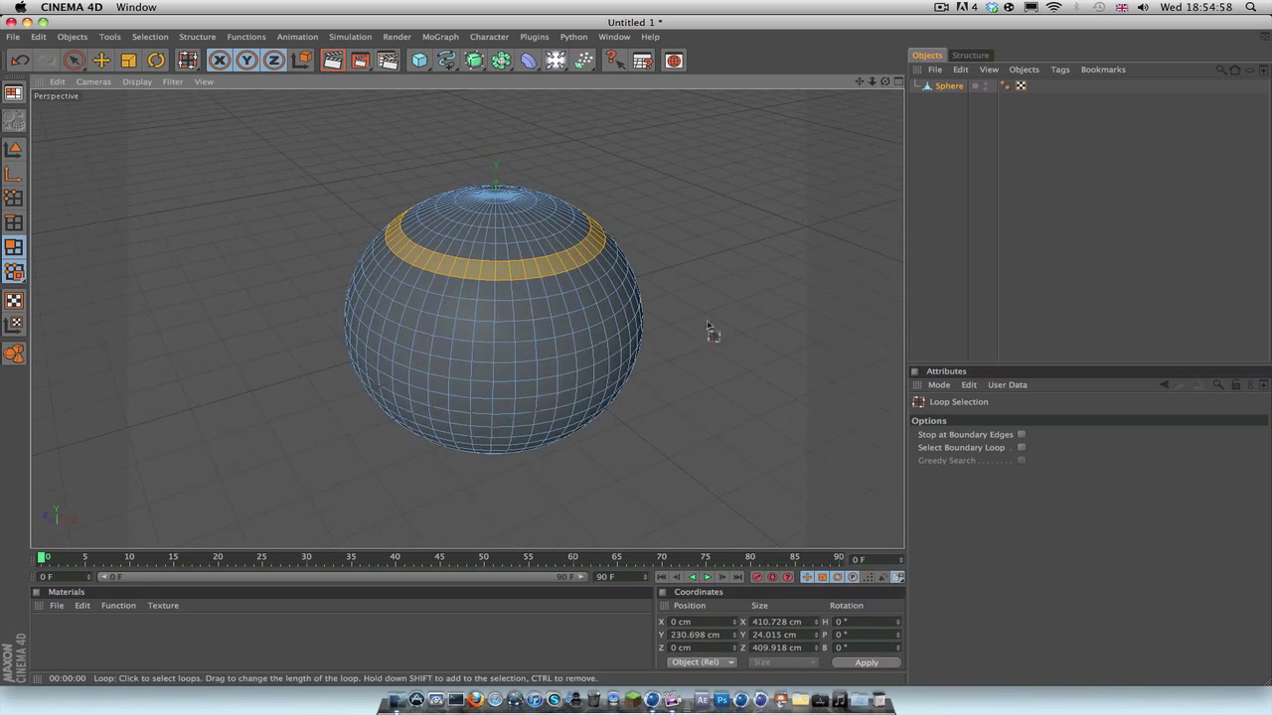
left_click(505, 320)
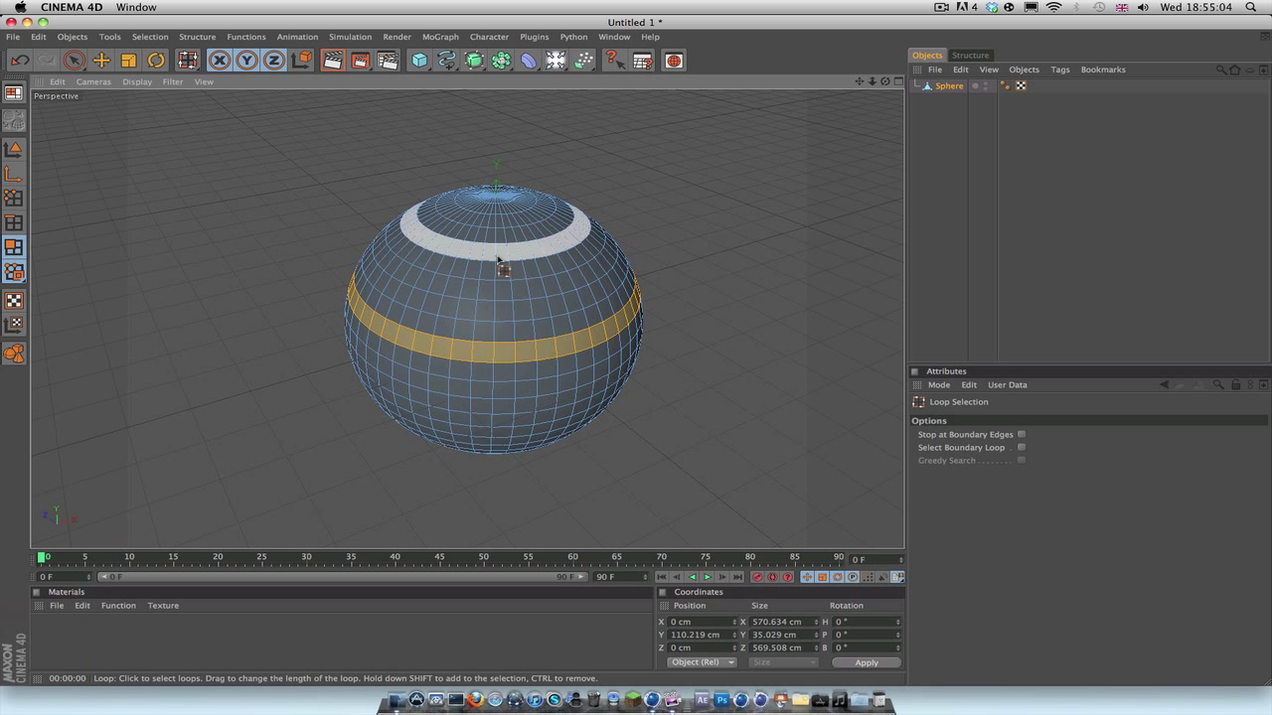
left_click(498, 261, "shift")
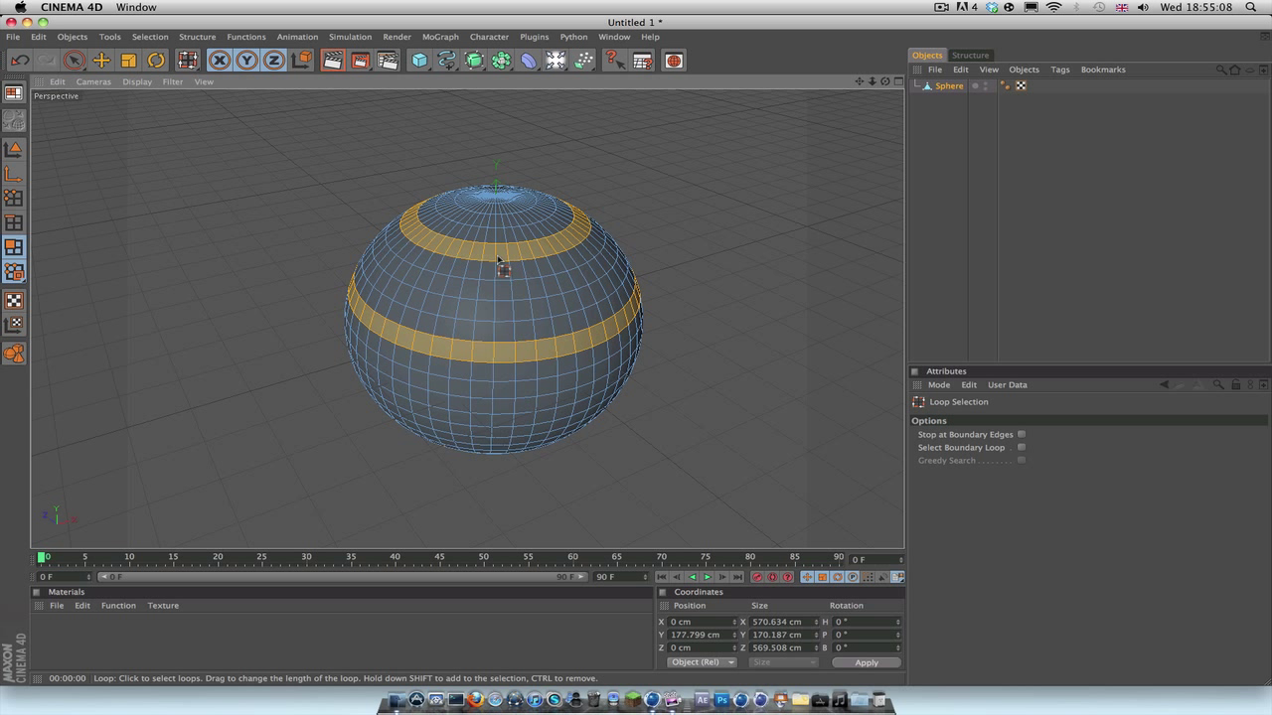
left_click(501, 283, "shift")
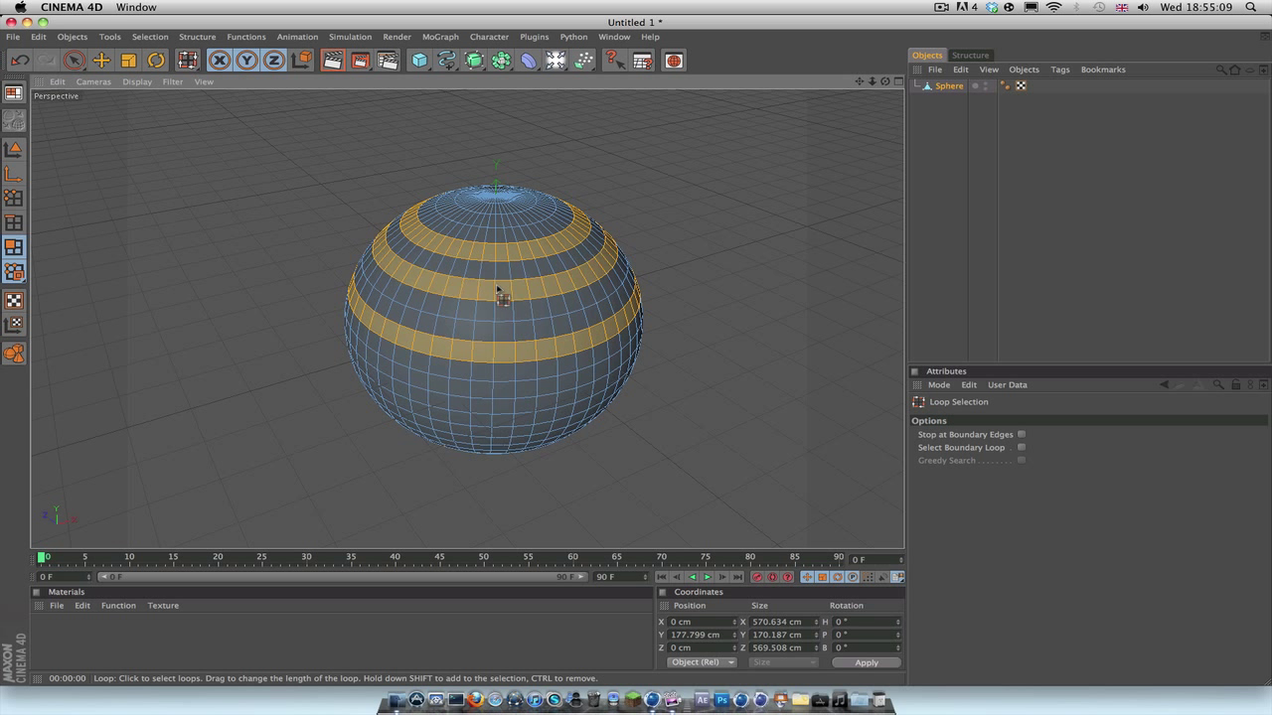
- Refine the alternating loops by deselecting the equator and pole rings, then zoom in on the bands
left_click(484, 335, "shift")
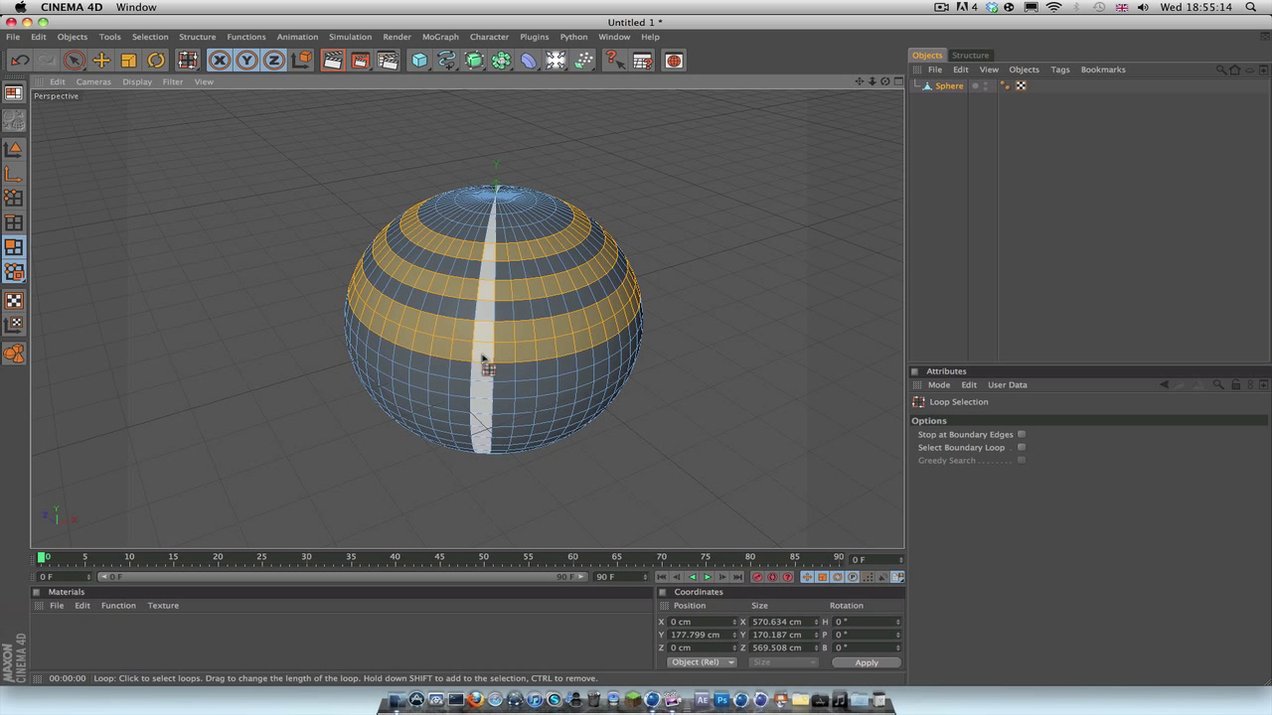
left_click(487, 359, "ctrl")
left_click(509, 228, "shift")
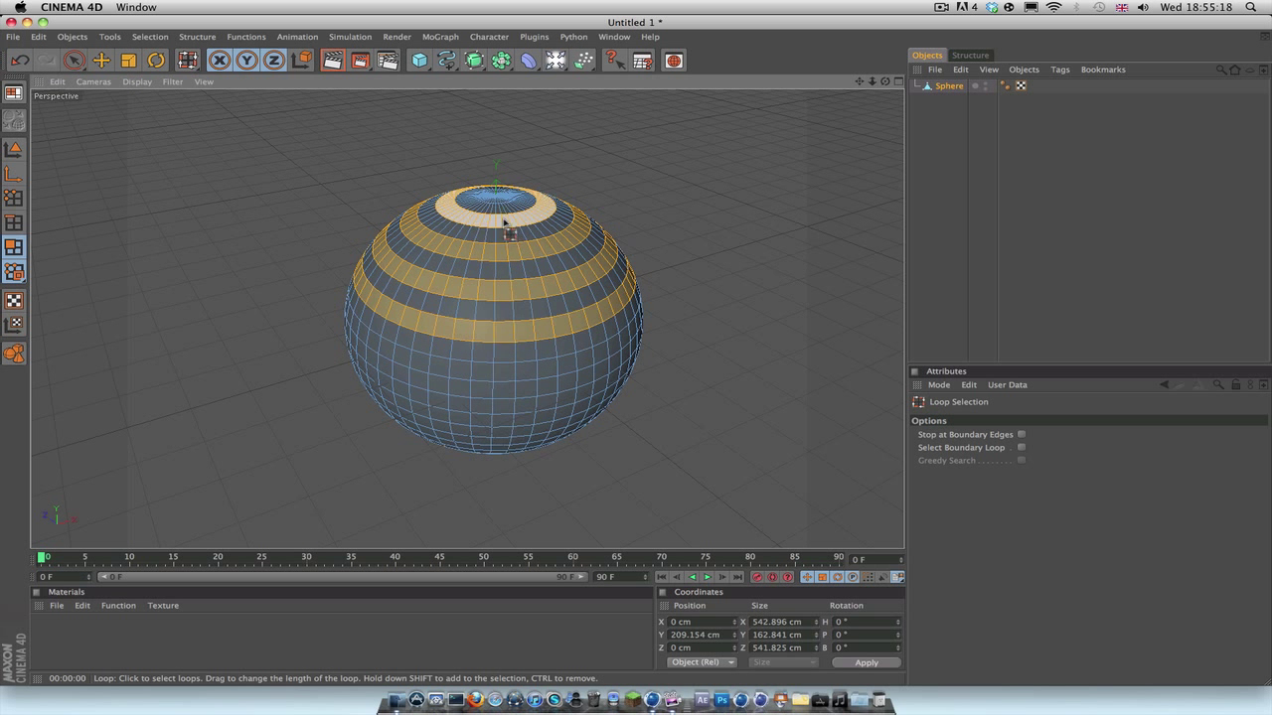
left_click(506, 227, "ctrl")
scroll(560, 170, "up", 2)
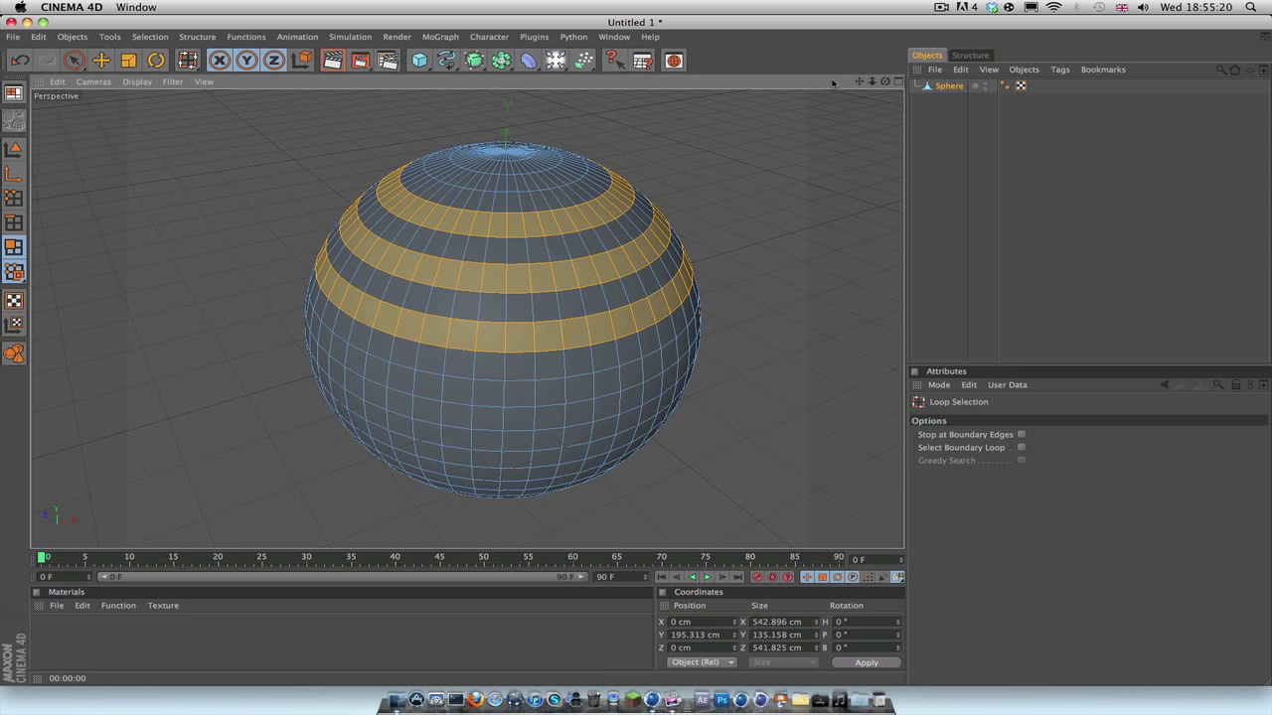
scroll(775, 142, "up", 2)
left_click_drag(858, 82, 732, 150)
- Inset the selected bands using Extrude Inner with an Offset of 5 cm
right_click(530, 232)
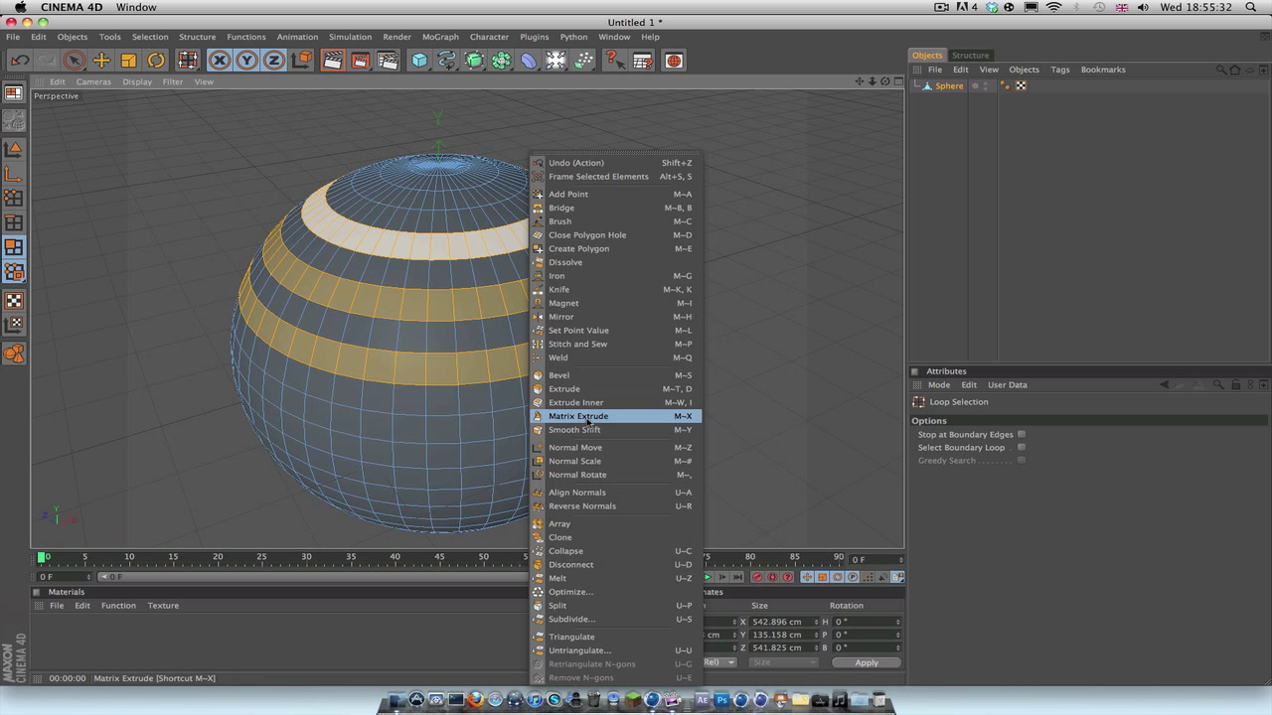
left_click(581, 408)
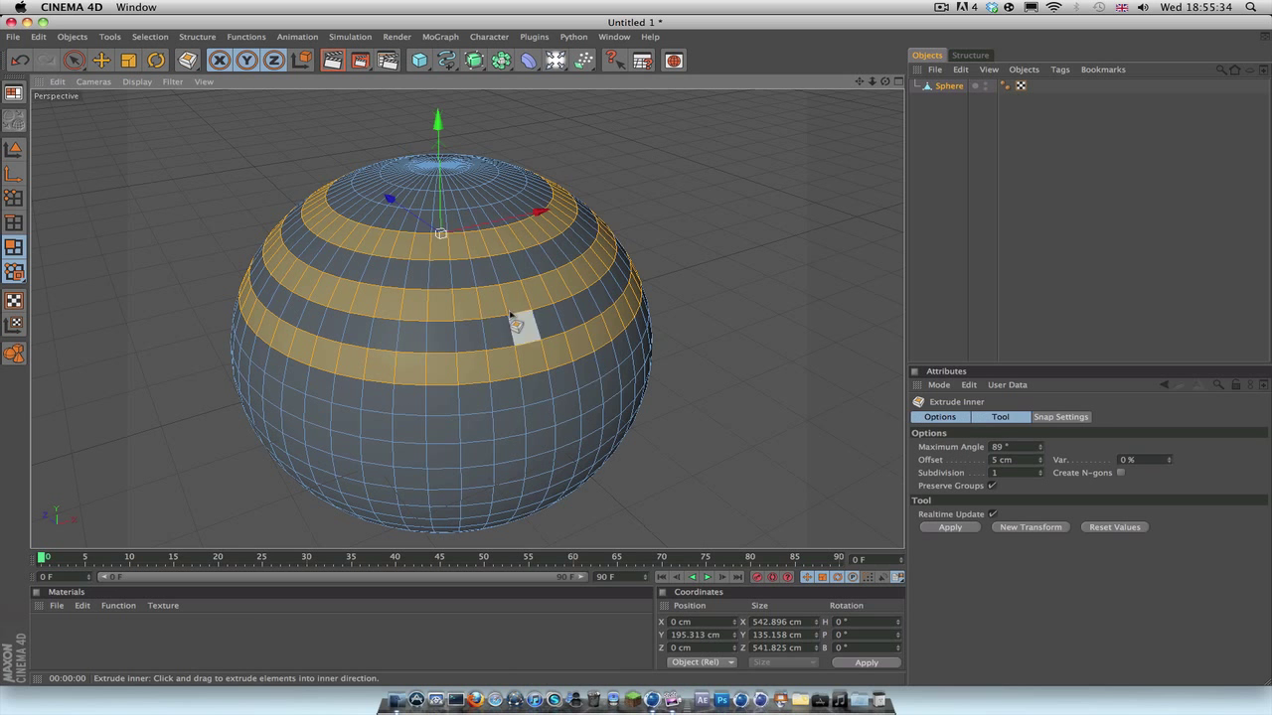
scroll(497, 261, "up", 2)
scroll(488, 249, "up", 2)
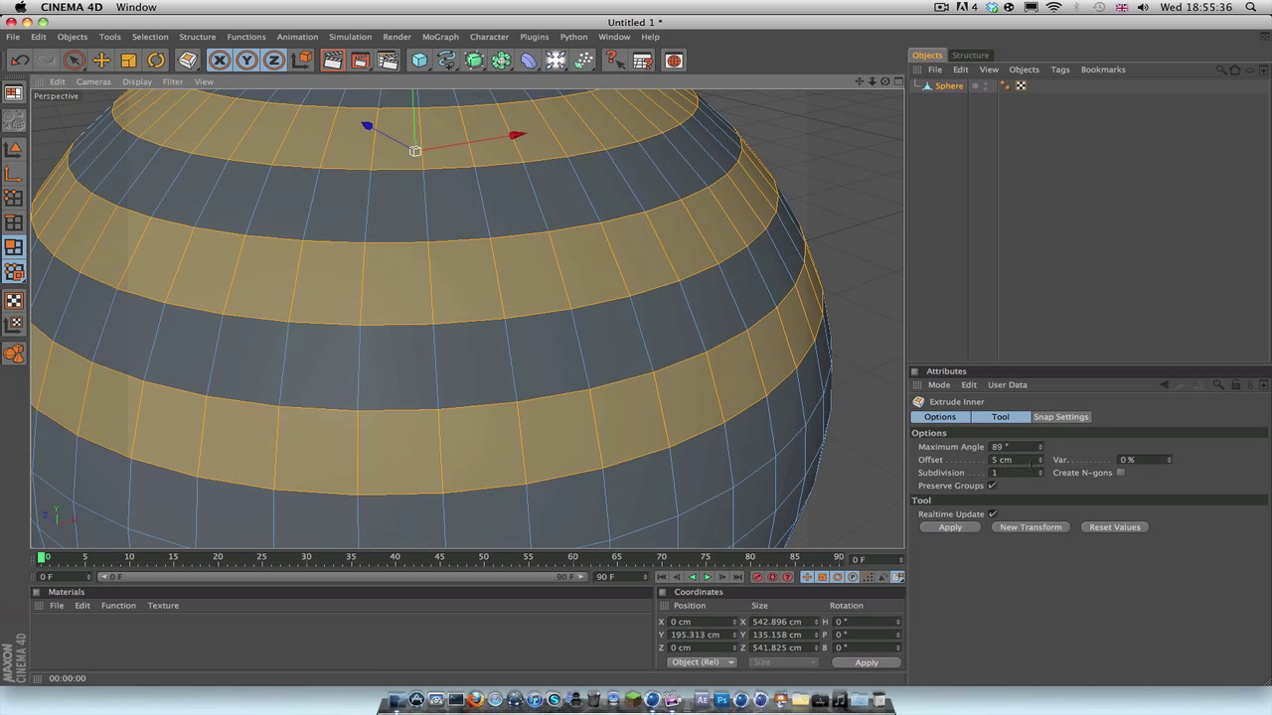
left_click_drag(526, 286, 553, 283)
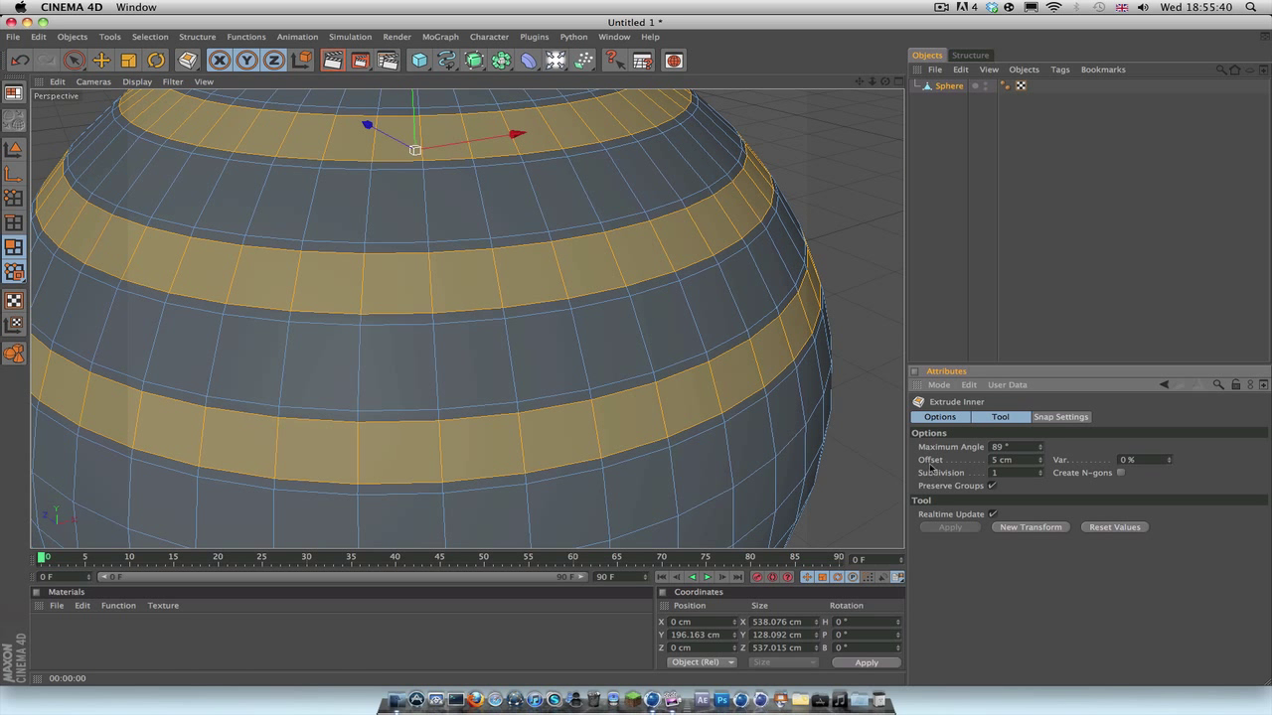
left_click_drag(1042, 461, 1043, 455)
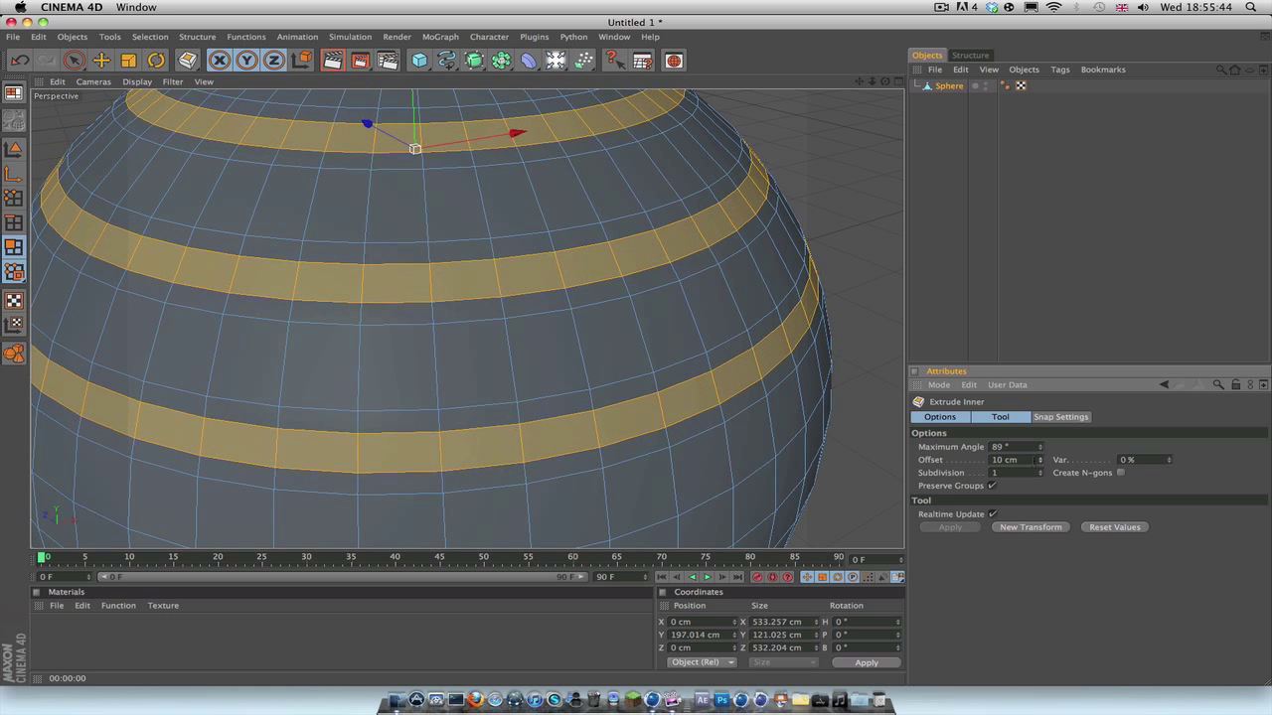
type("5")
key("Return")
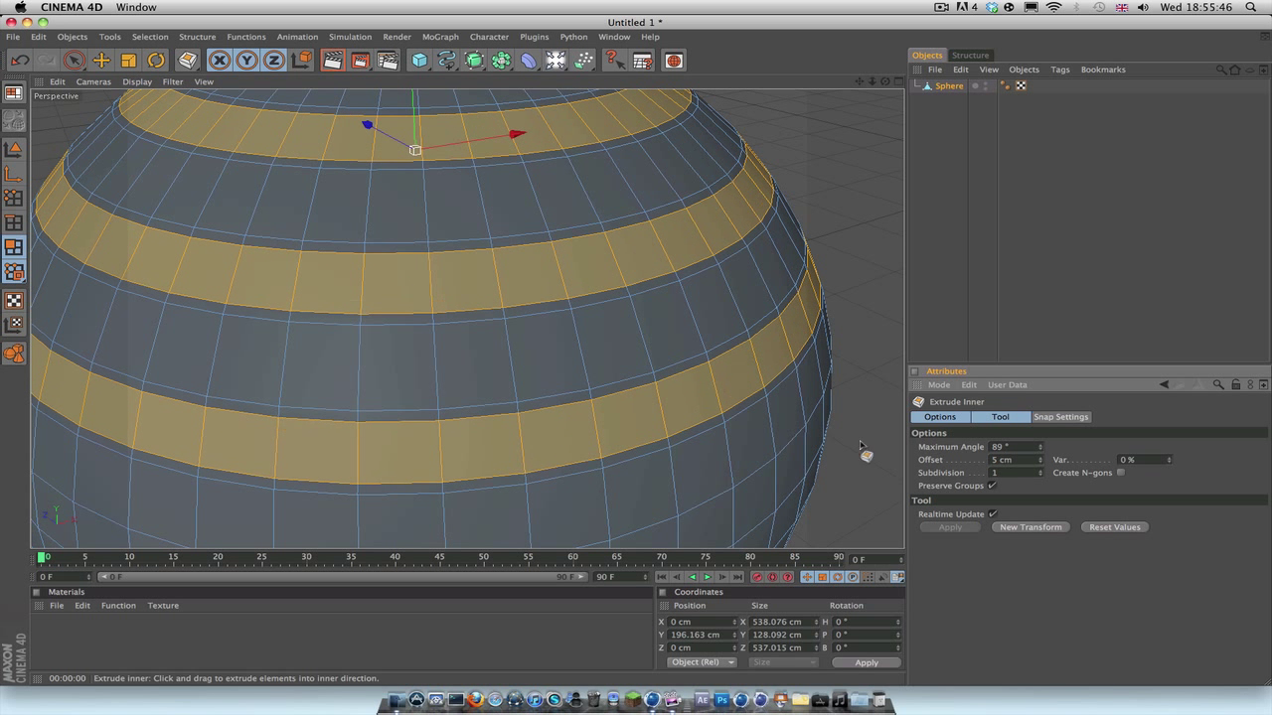
right_click(574, 422)
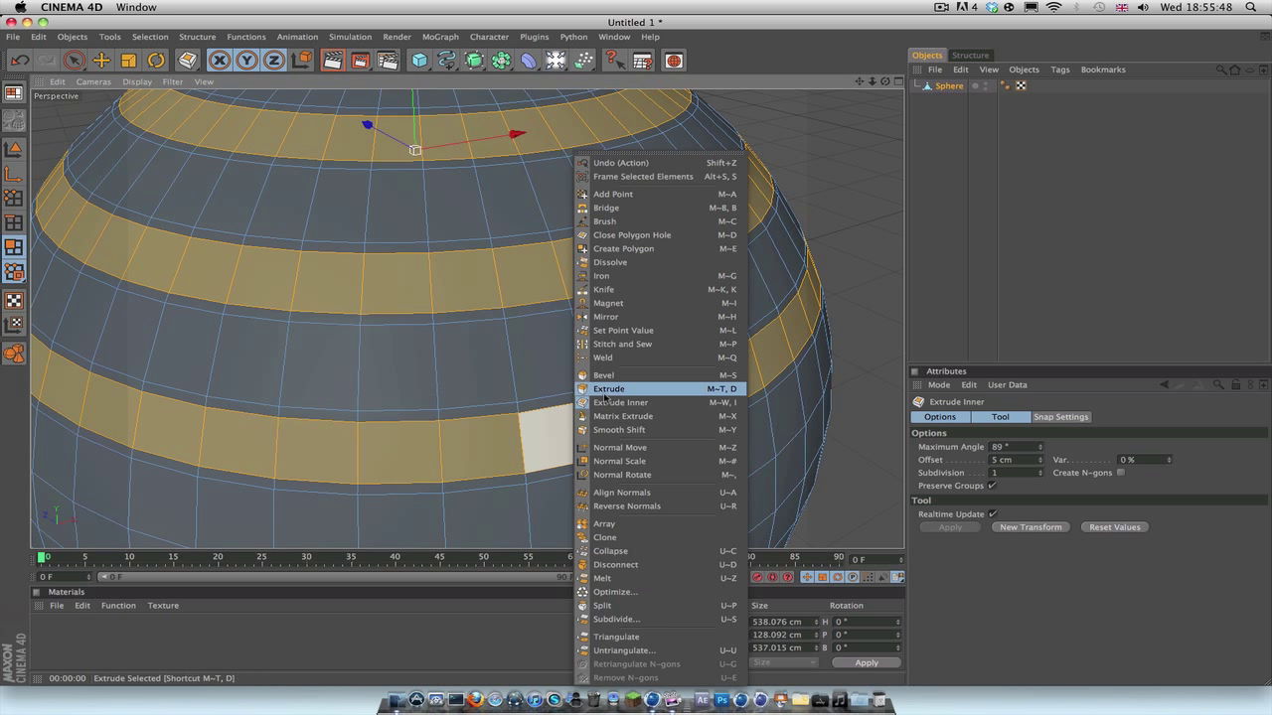
- Extrude the inset bands outward, settling the Extrude Offset at 15 cm
left_click(608, 389)
left_click(1016, 460)
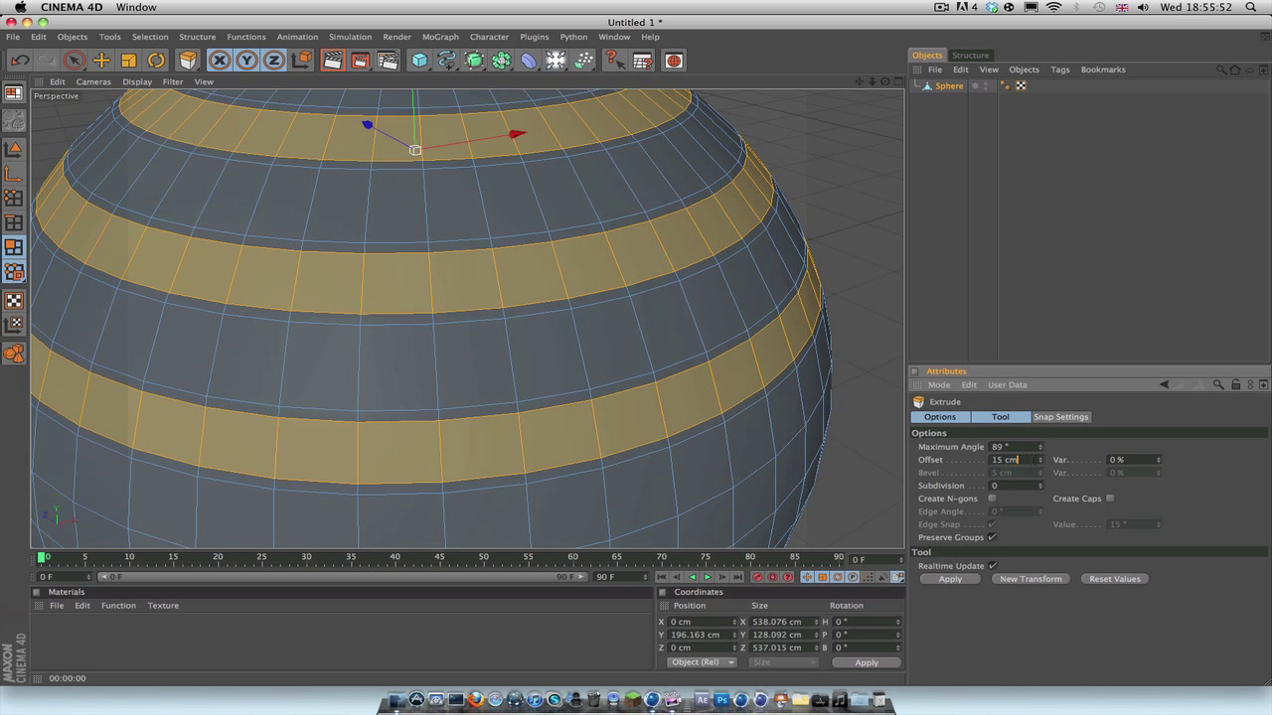
key("Return")
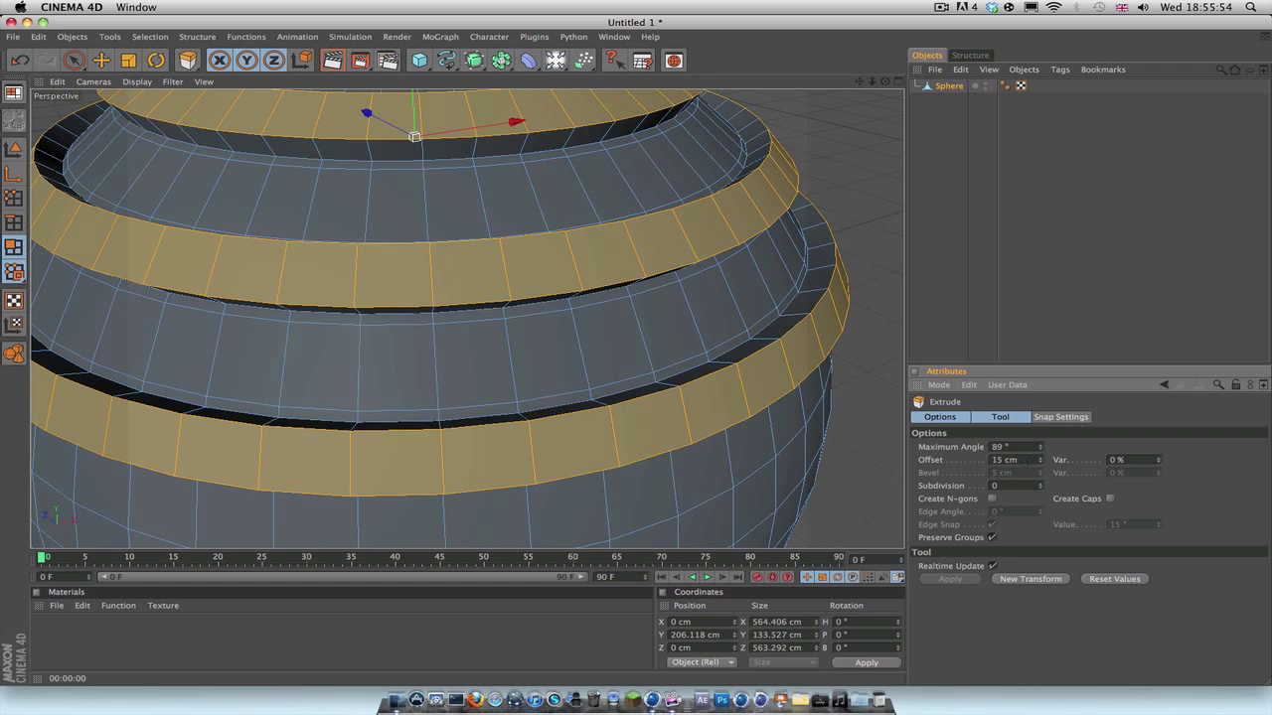
mouse_move(1040, 460)
left_mouse_down()
mouse_move(1041, 397)
mouse_move(1041, 633)
left_mouse_up()
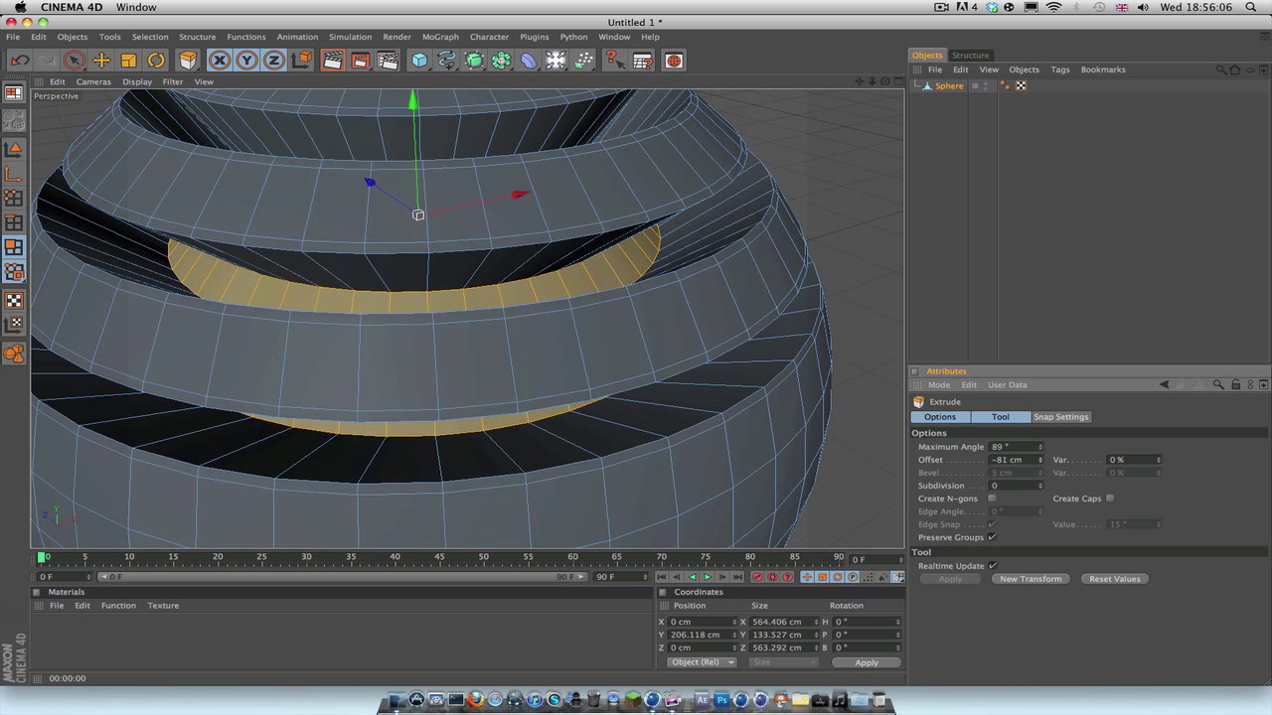
left_click_drag(1040, 633, 1040, 548)
left_click(1006, 460)
type("15")
key("Return")
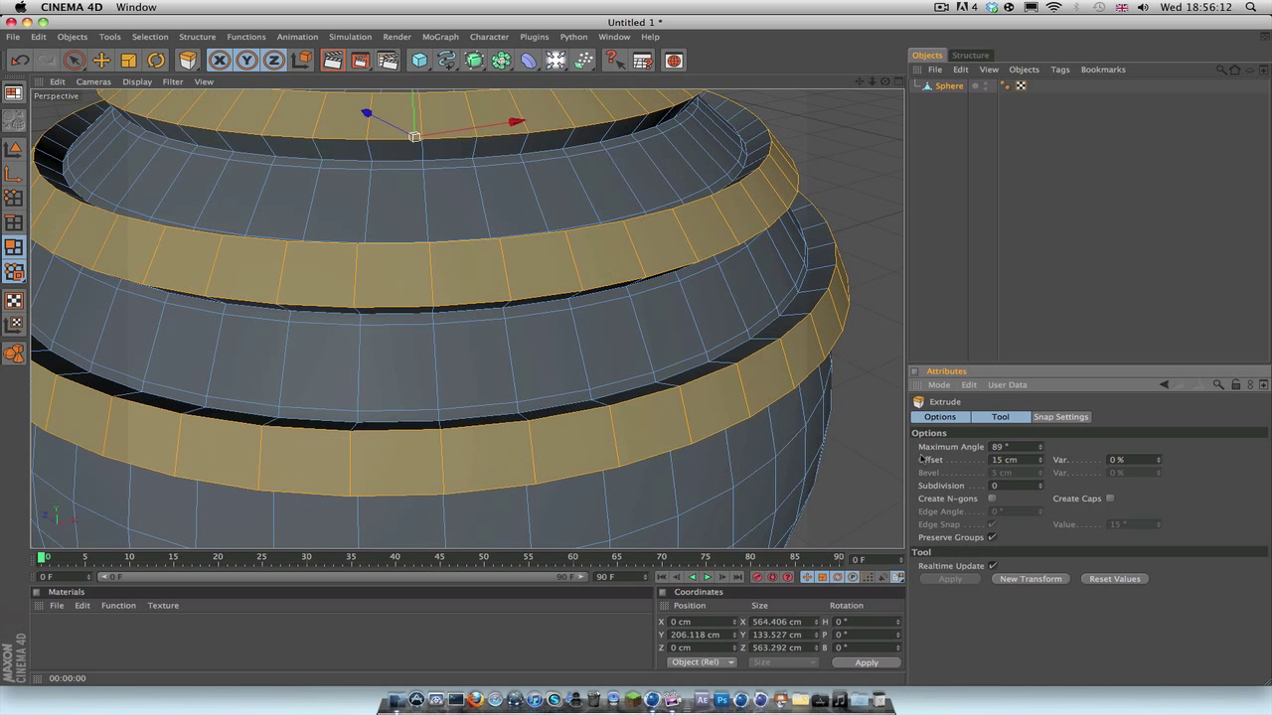
scroll(696, 338, "down", 5)
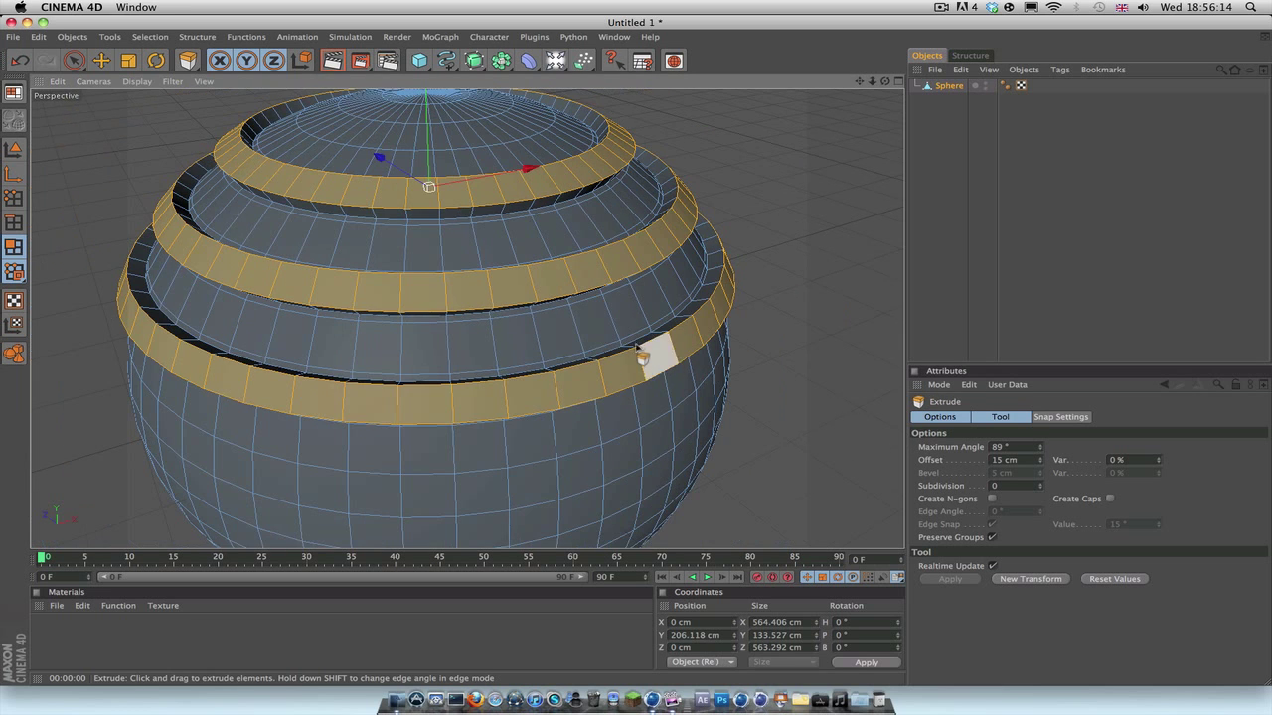
scroll(636, 348, "up", 8)
scroll(610, 359, "down", 5)
right_click(604, 399)
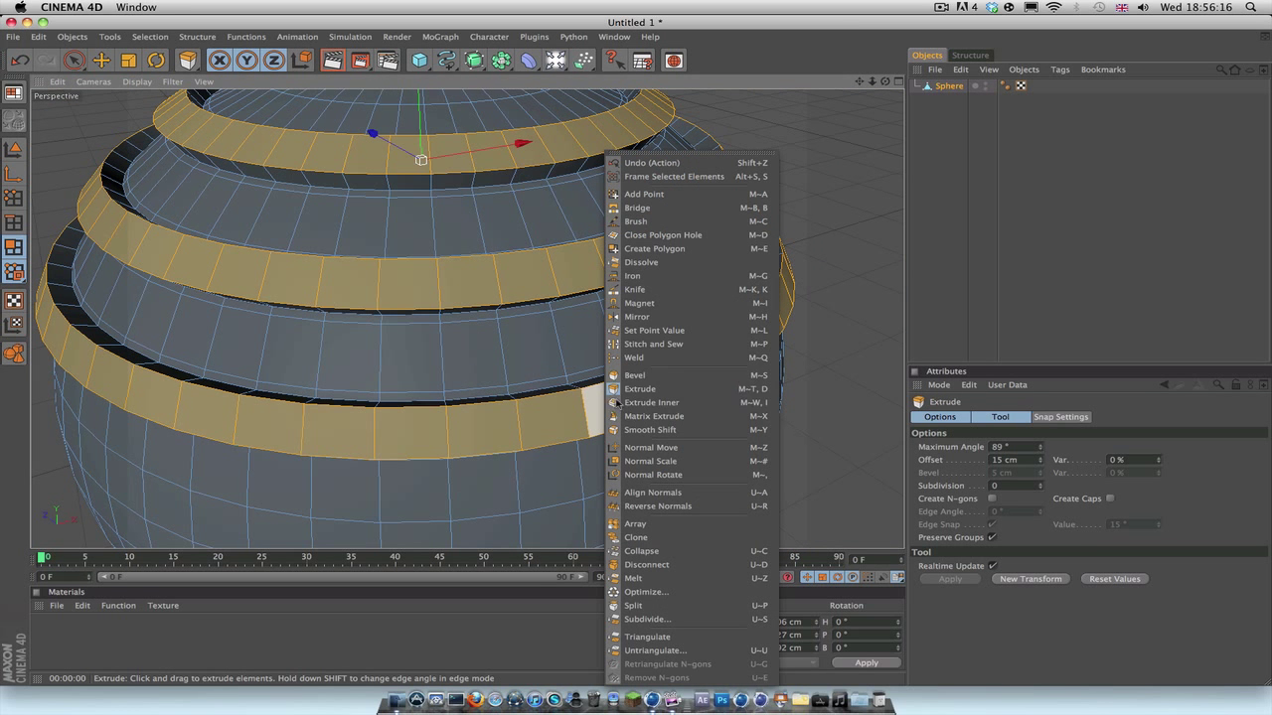
- Bevel the raised bands, settling on Extrusion 10 cm and Inner Offset 5 cm
left_click(664, 379)
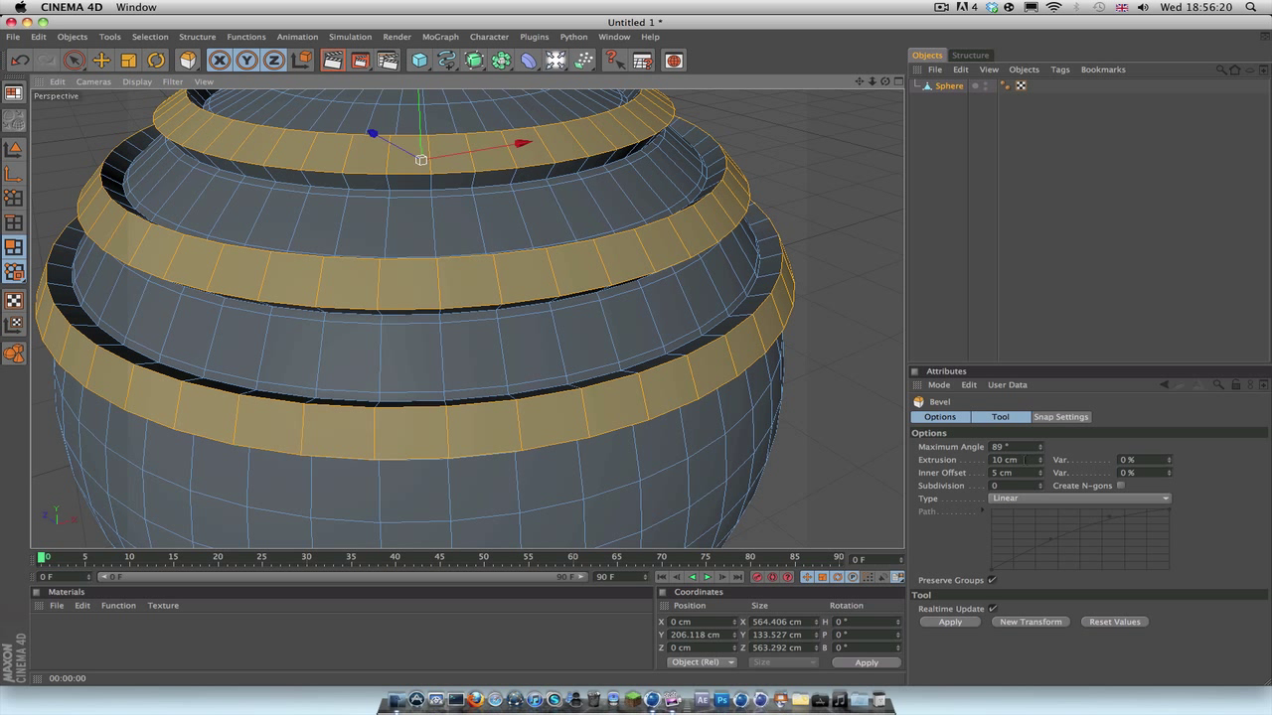
left_click(1024, 460)
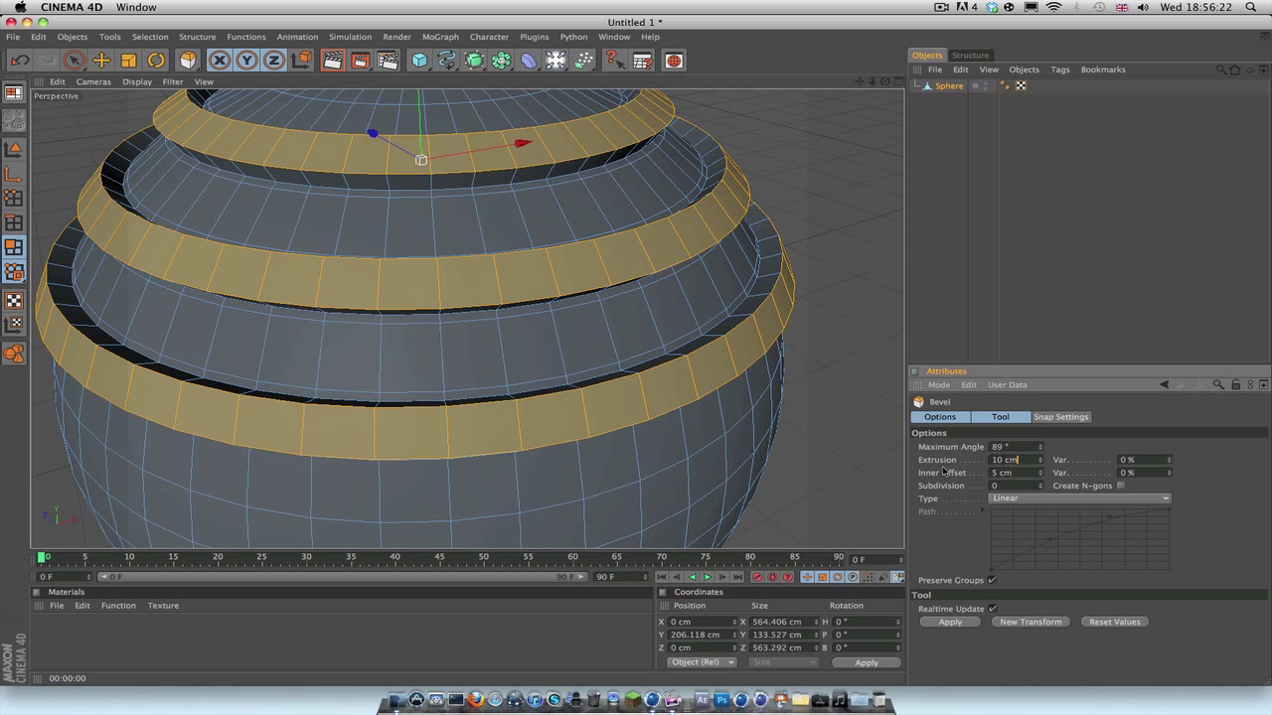
key("Return")
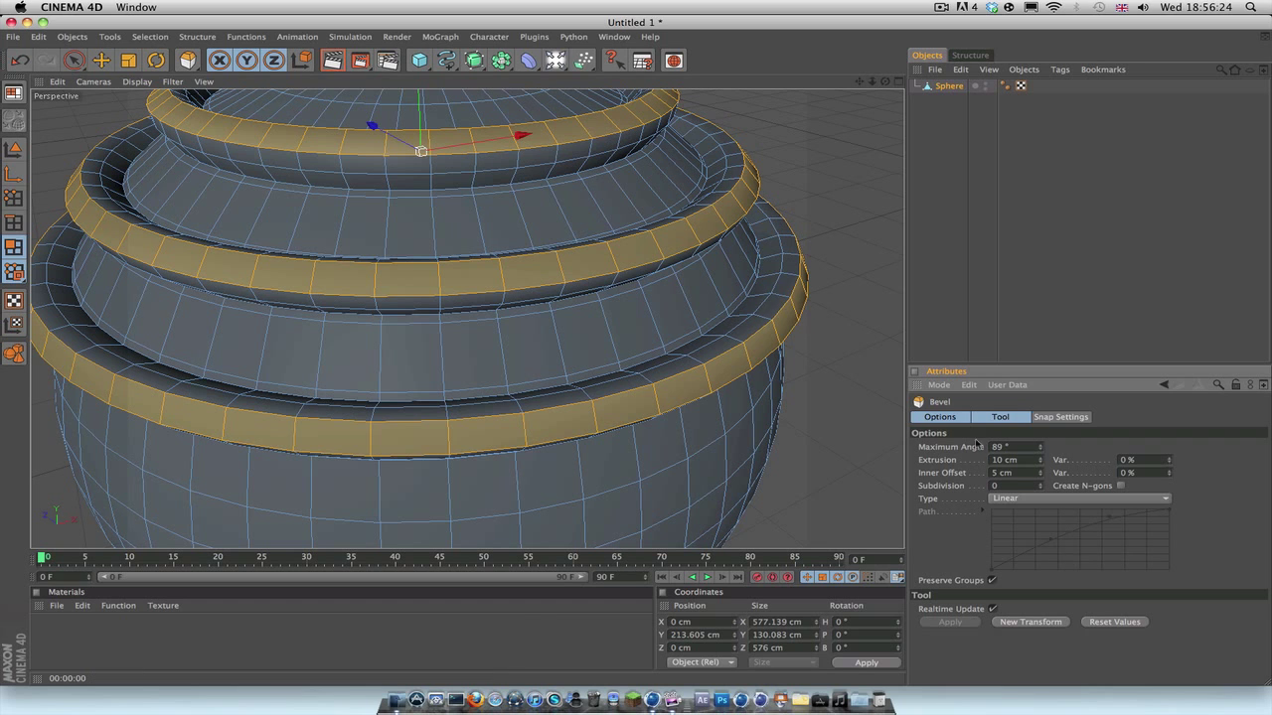
left_click_drag(1041, 460, 1040, 390)
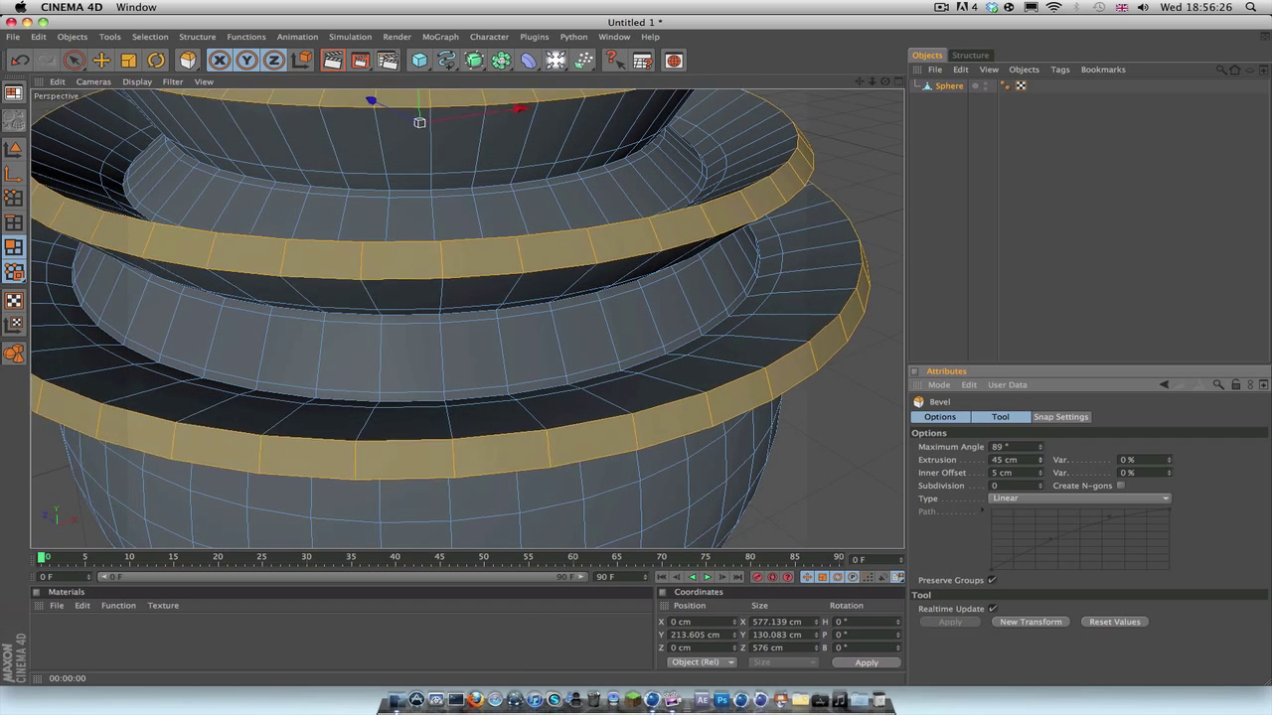
left_click_drag(1041, 460, 992, 474)
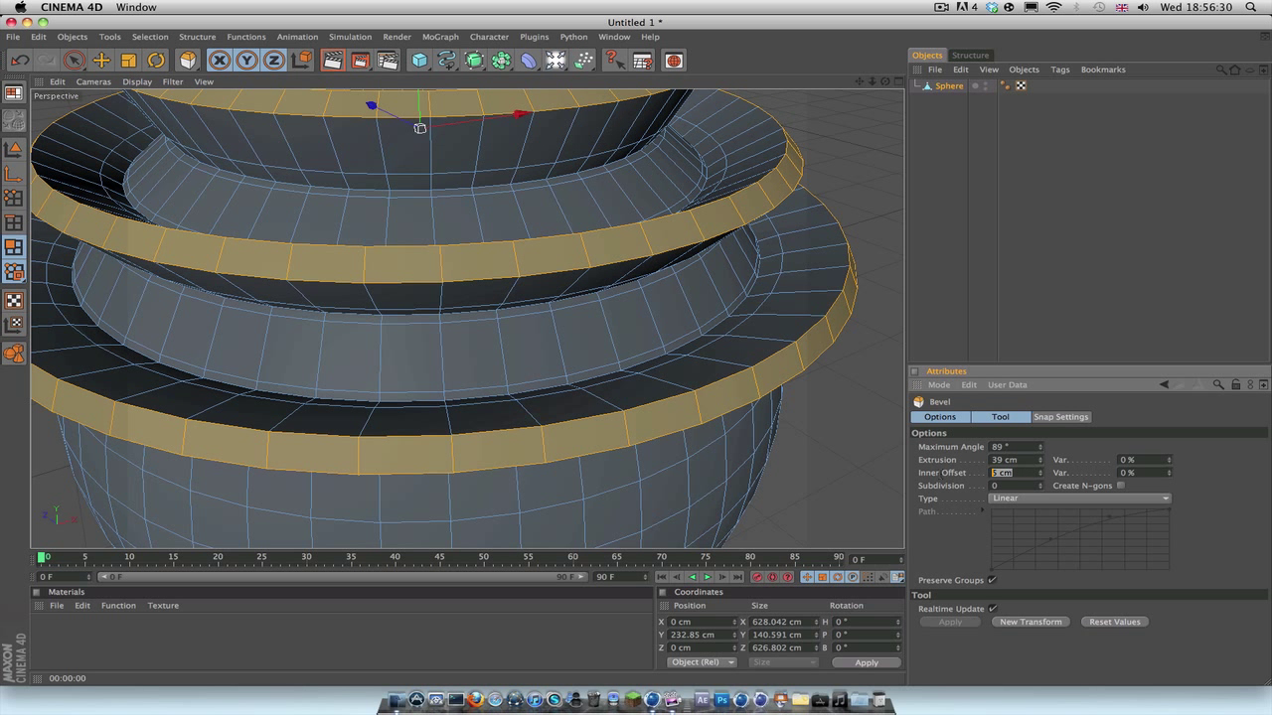
mouse_move(1041, 473)
left_mouse_down()
mouse_move(1042, 457)
mouse_move(1041, 490)
mouse_move(1041, 463)
left_mouse_up()
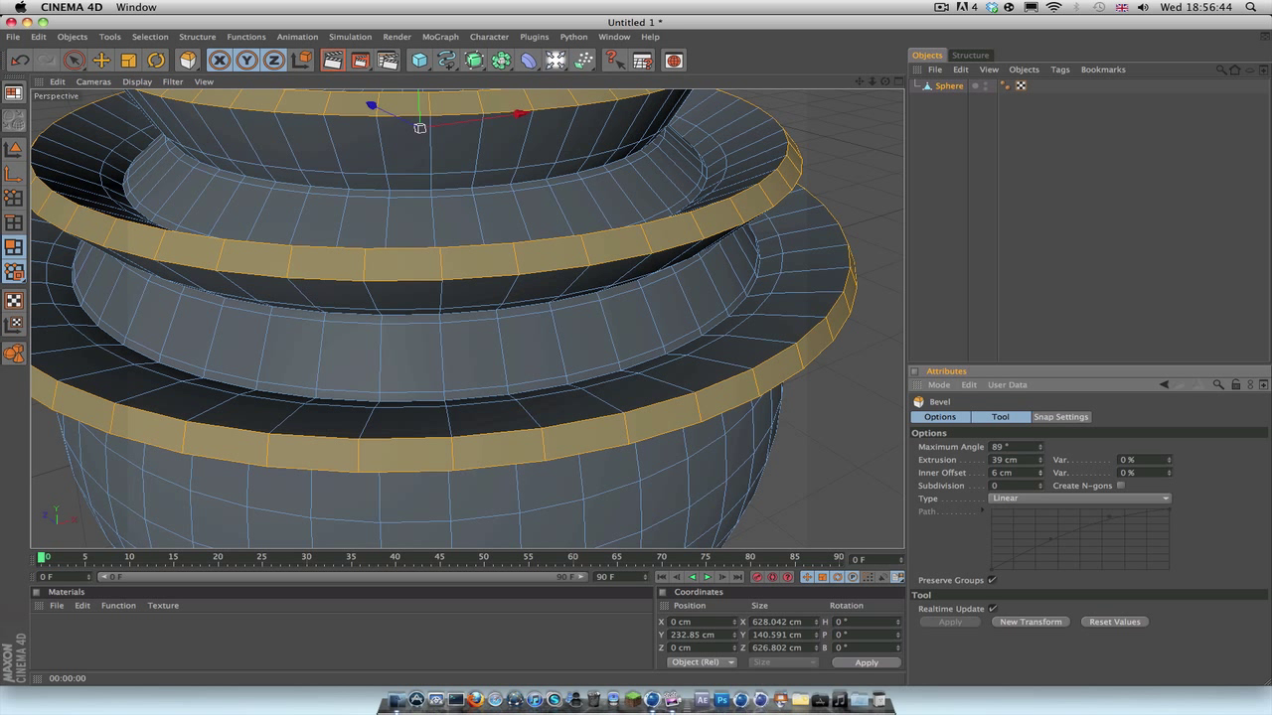
left_click_drag(1041, 473, 1041, 471)
key("shift+Tab")
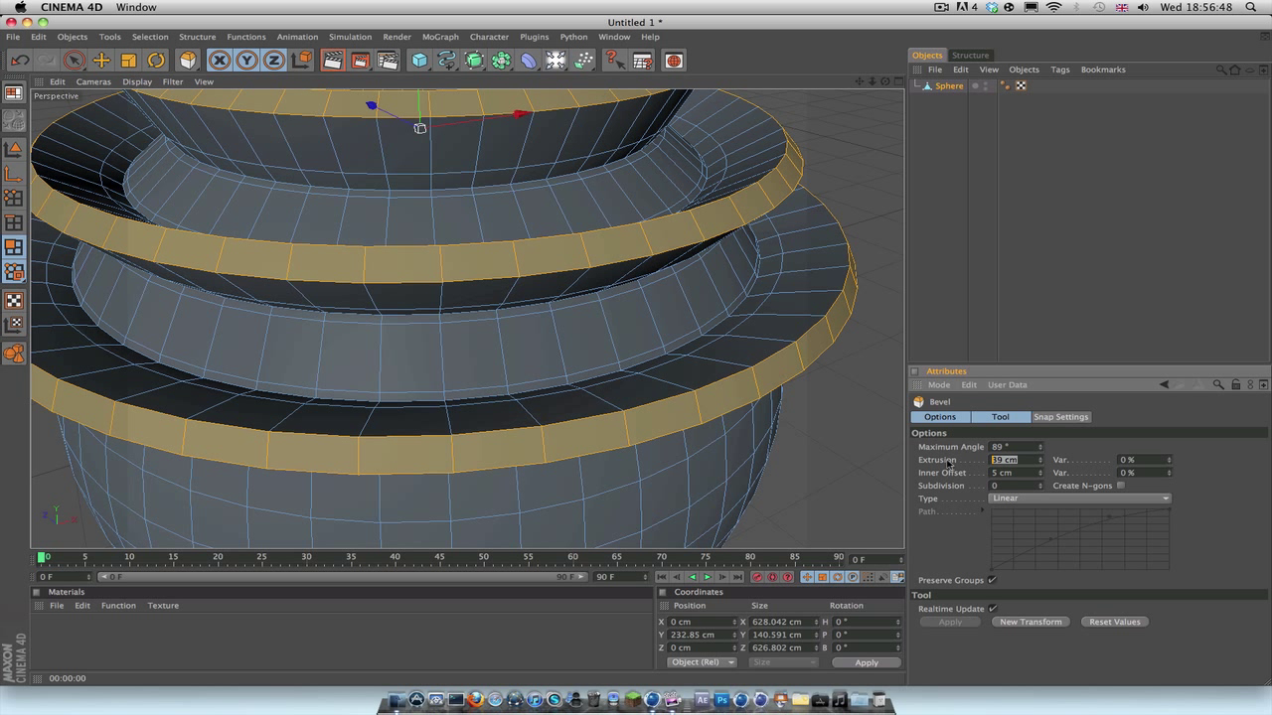
type("10")
key("Return")
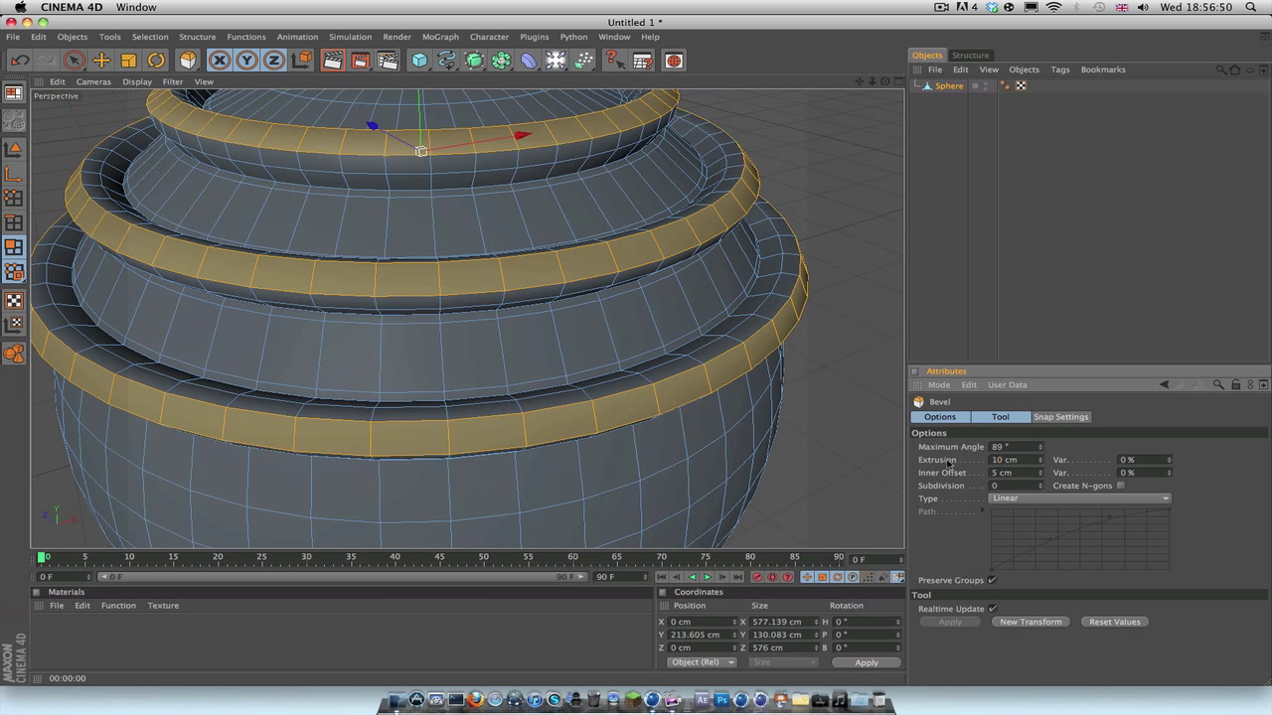
- Apply Matrix Extrude to the bands, testing up to 6 steps before returning to 1
right_click(511, 289)
left_click(571, 416)
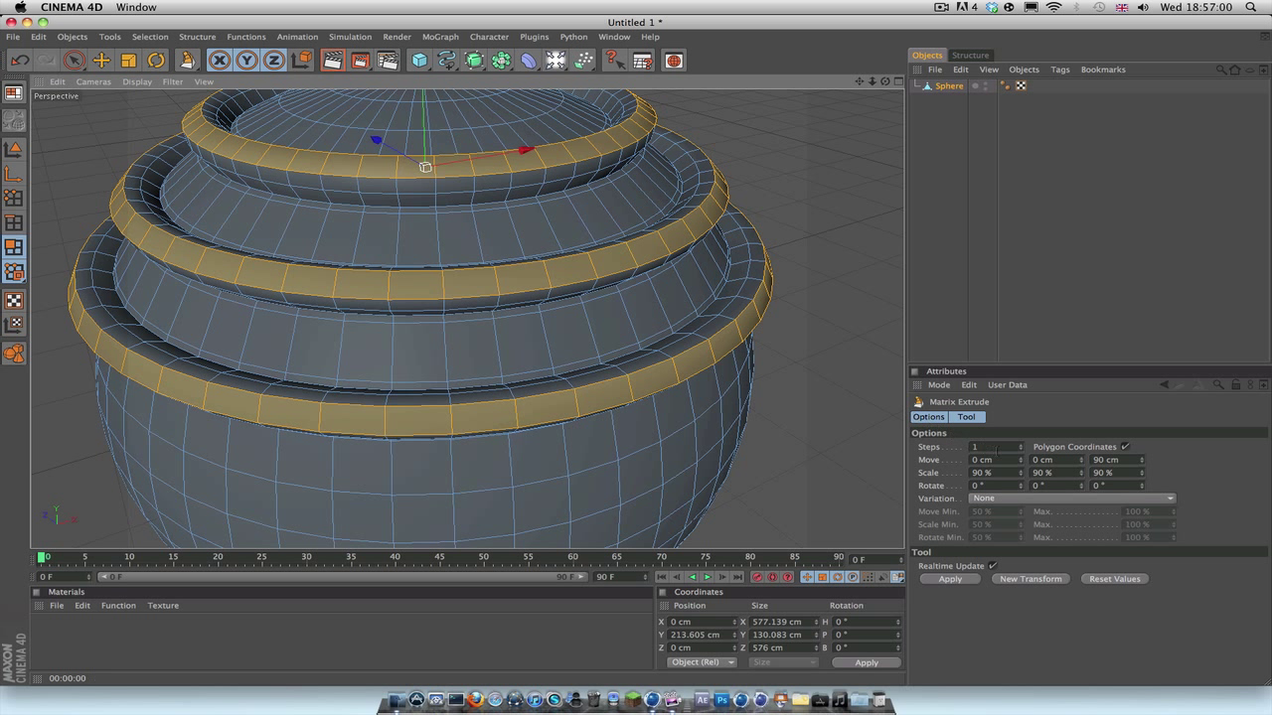
left_click(1023, 446)
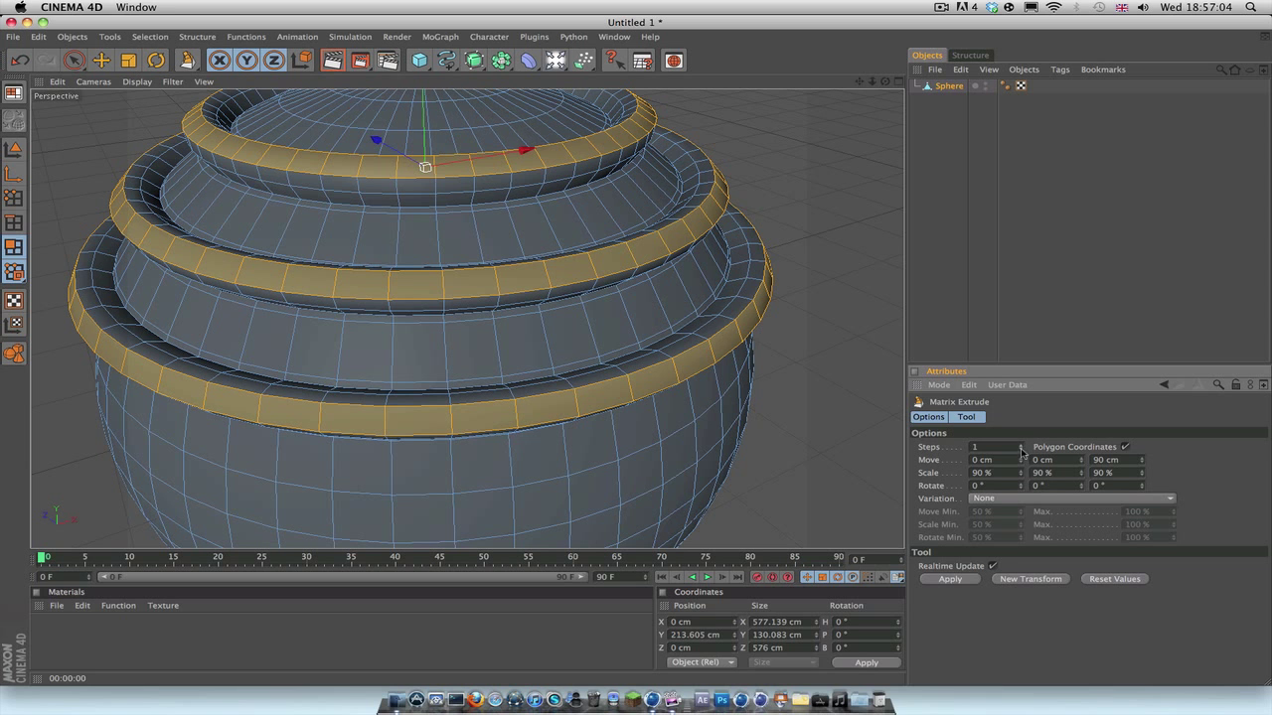
key("Return")
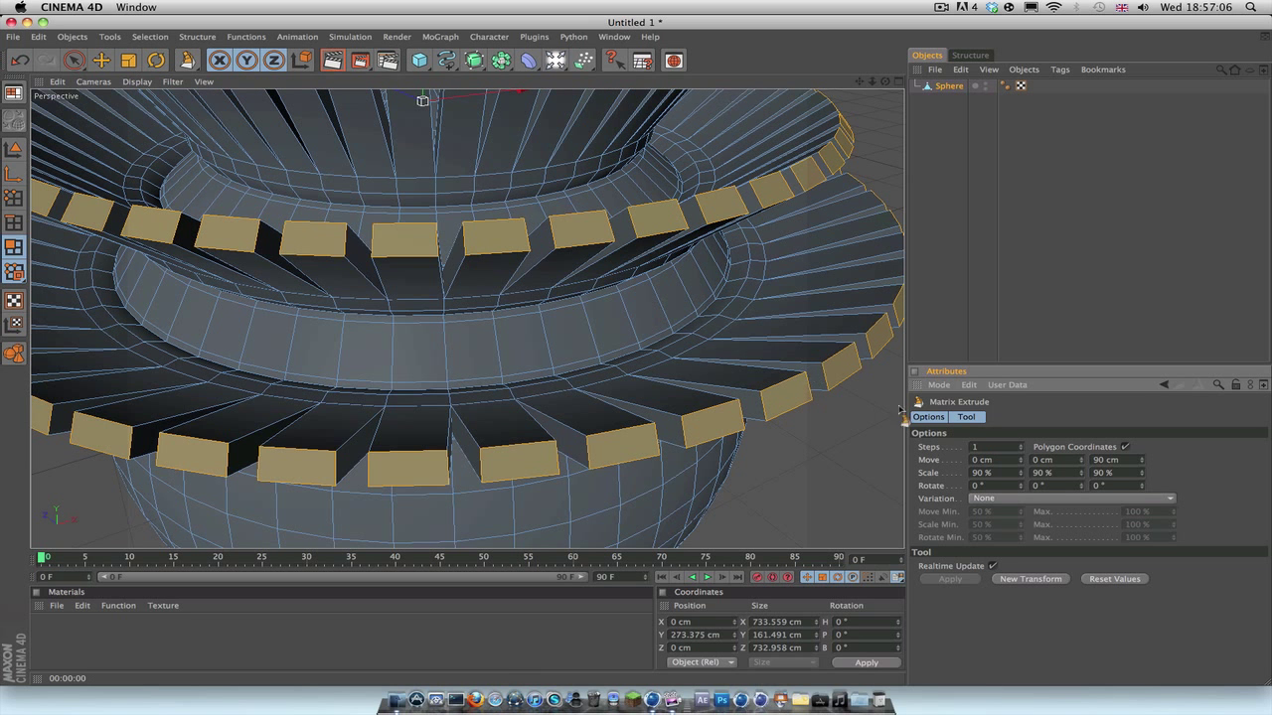
scroll(735, 368, "down", 2)
scroll(736, 368, "down", 2)
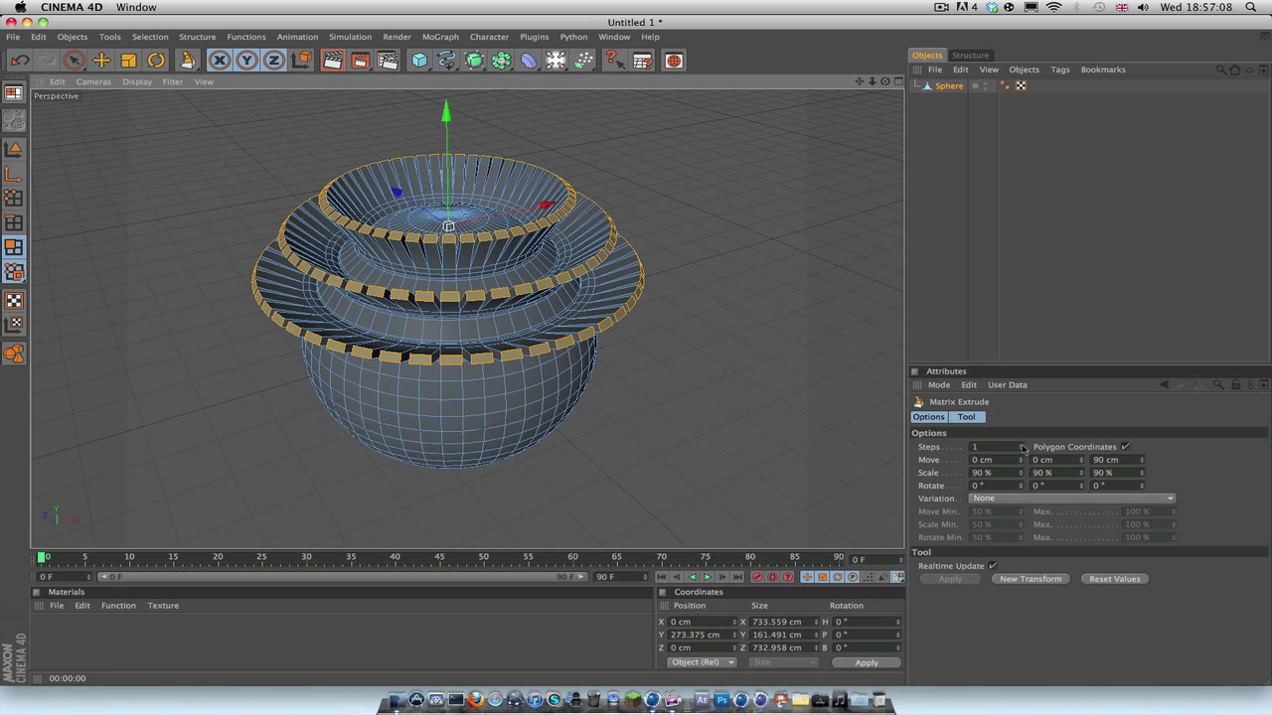
left_click(1022, 446)
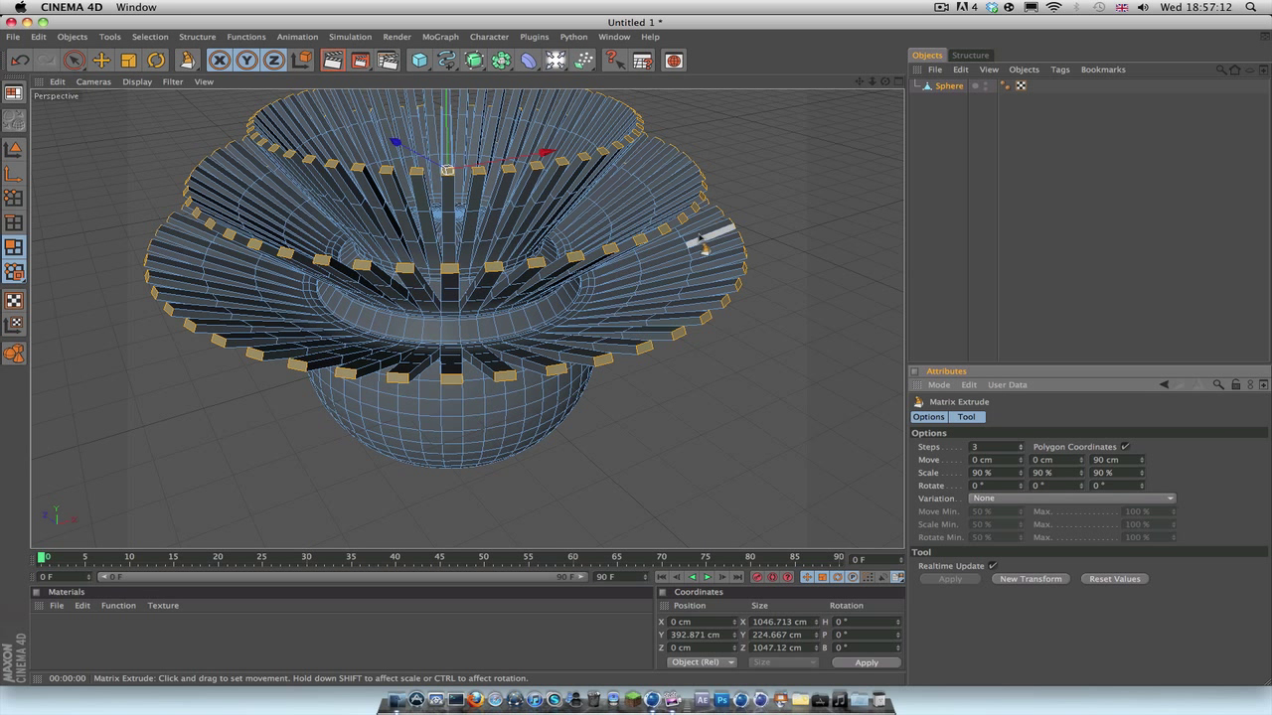
left_click(1023, 446)
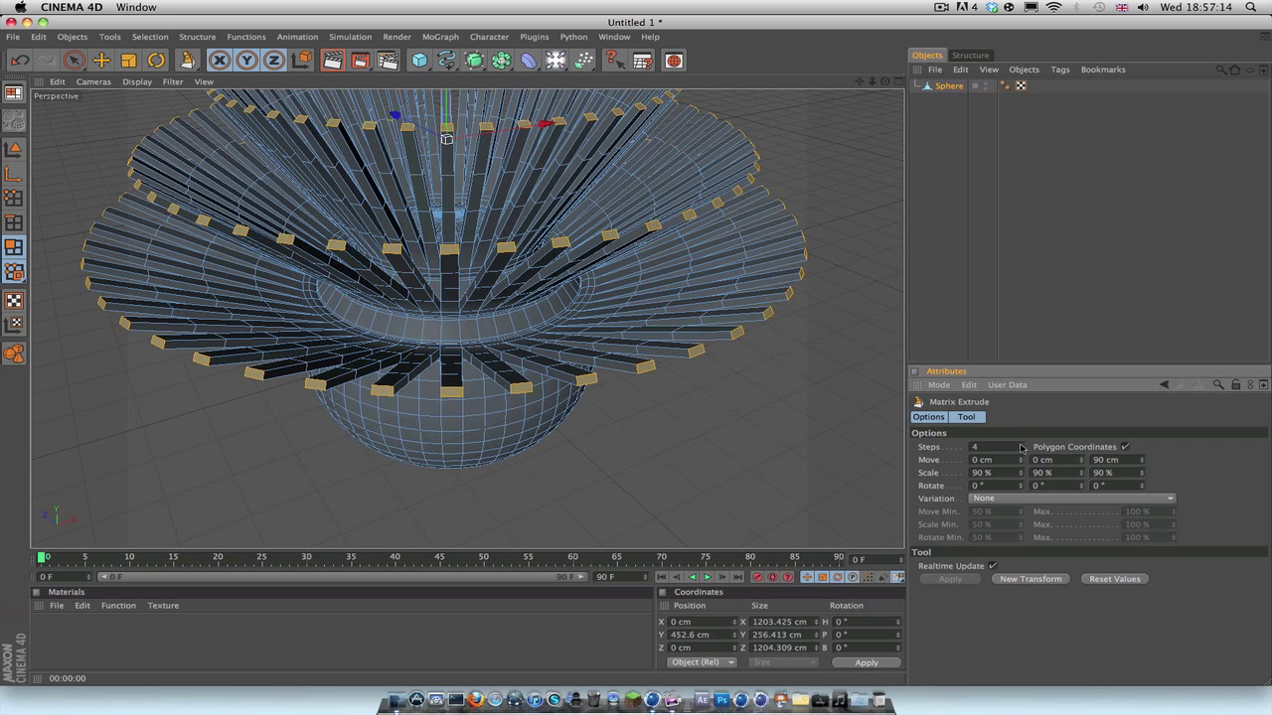
left_click(1023, 446)
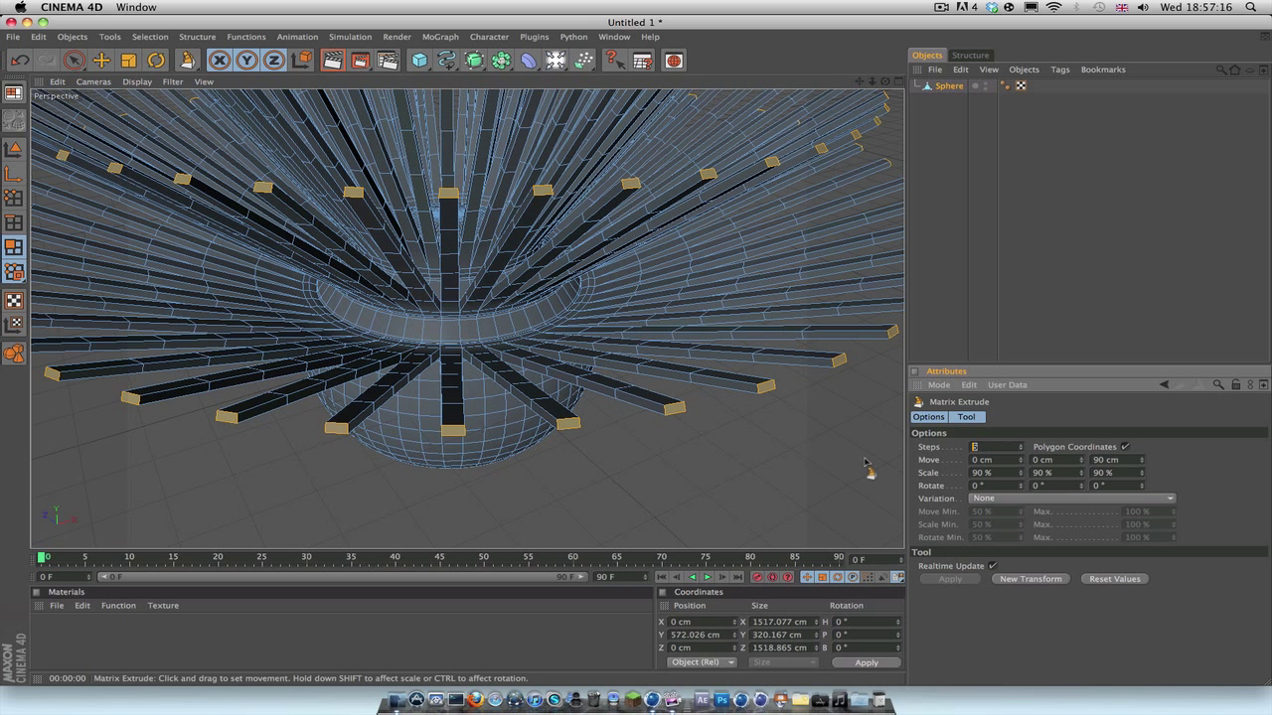
type("1")
key("Return")
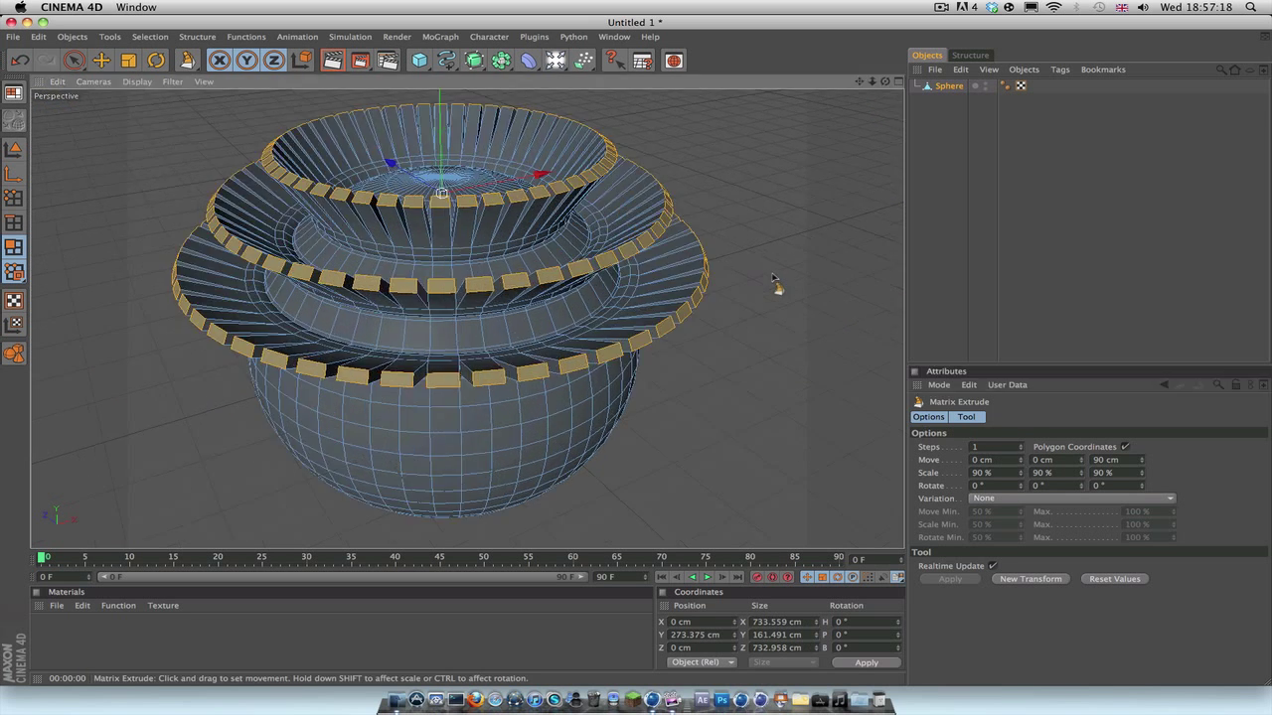
- Set Matrix Extrude Move to −23, −13, 98 cm and Scale to 188, 101, 48%
scroll(778, 287, "up", 3)
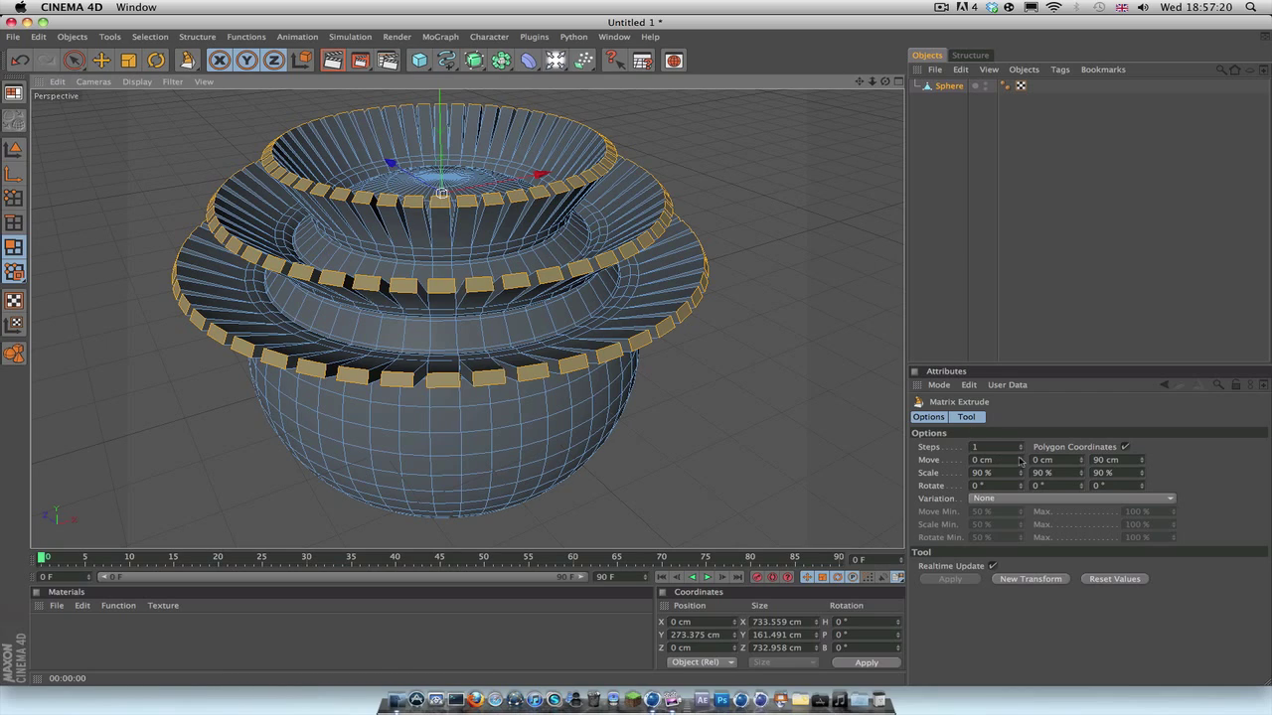
left_click_drag(1021, 461, 1021, 442)
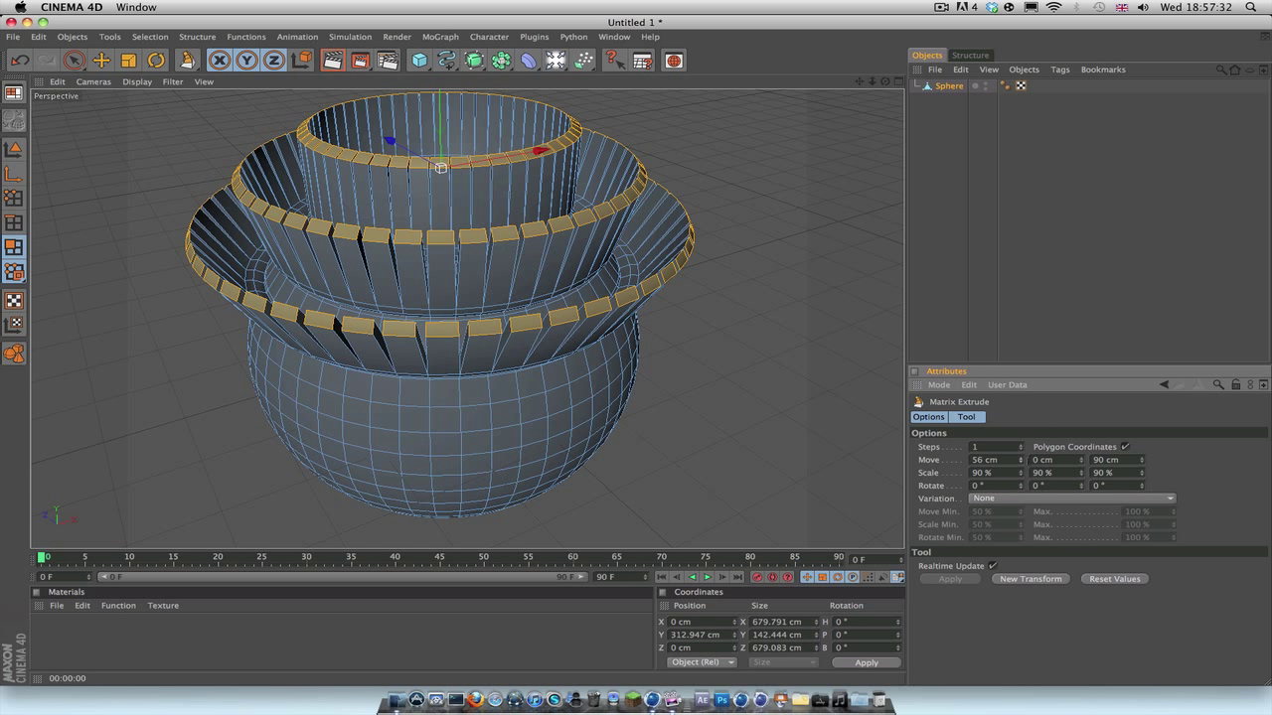
left_click_drag(1021, 460, 954, 460)
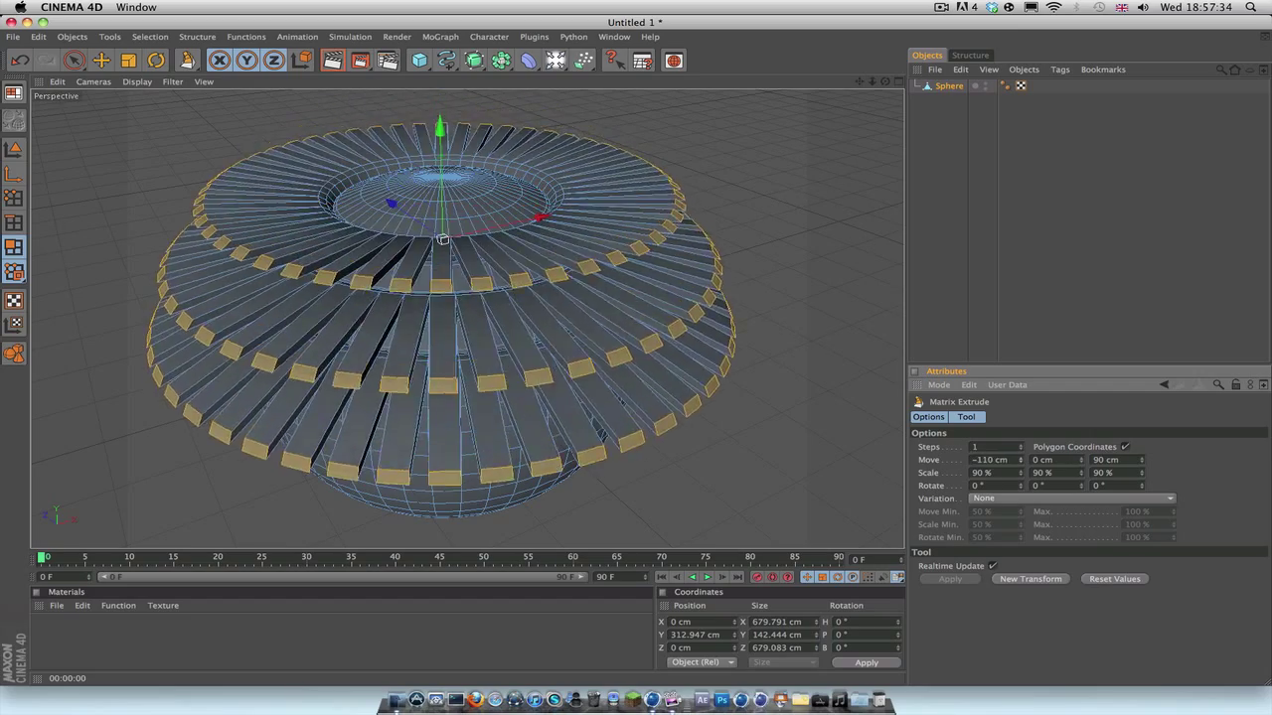
mouse_move(1020, 460)
left_mouse_down()
mouse_move(1152, 460)
mouse_move(1012, 494)
mouse_move(1034, 473)
mouse_move(1082, 484)
left_mouse_up()
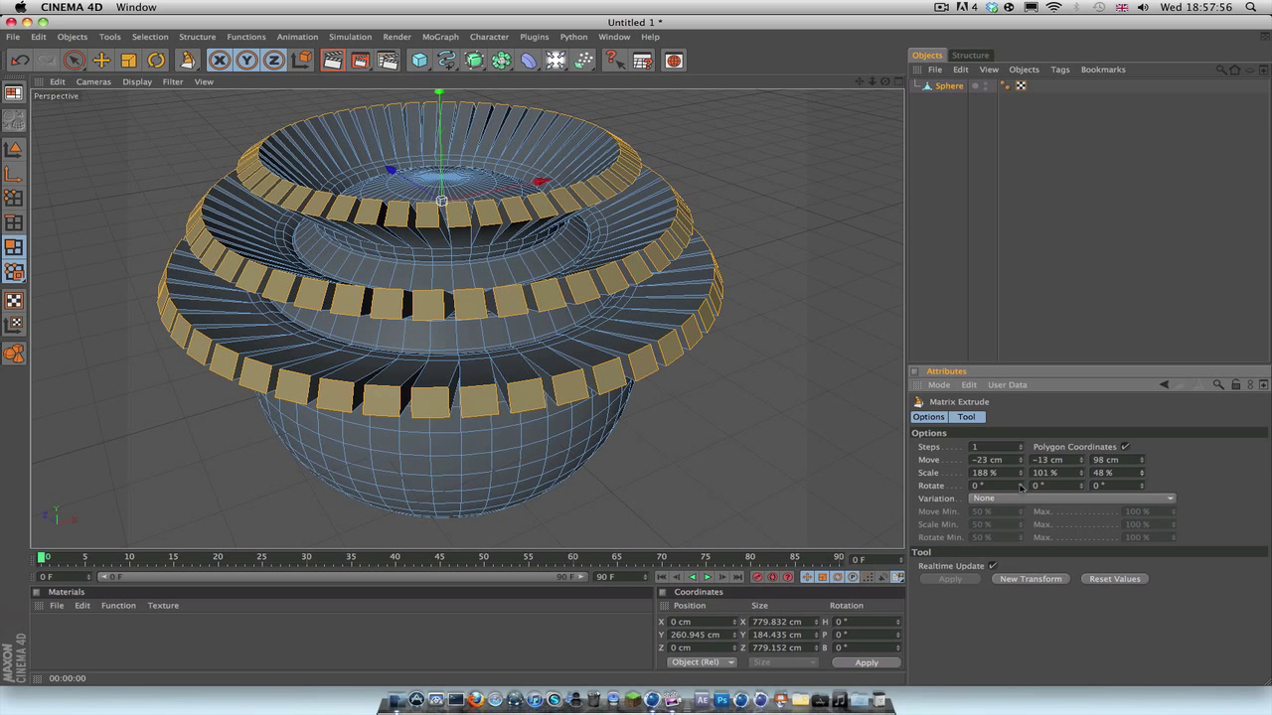
- Twist the blocks by dragging the Matrix Extrude Rotate fields toward −2°, 0°, −1°
scroll(582, 355, "up", 3)
scroll(506, 304, "up", 3)
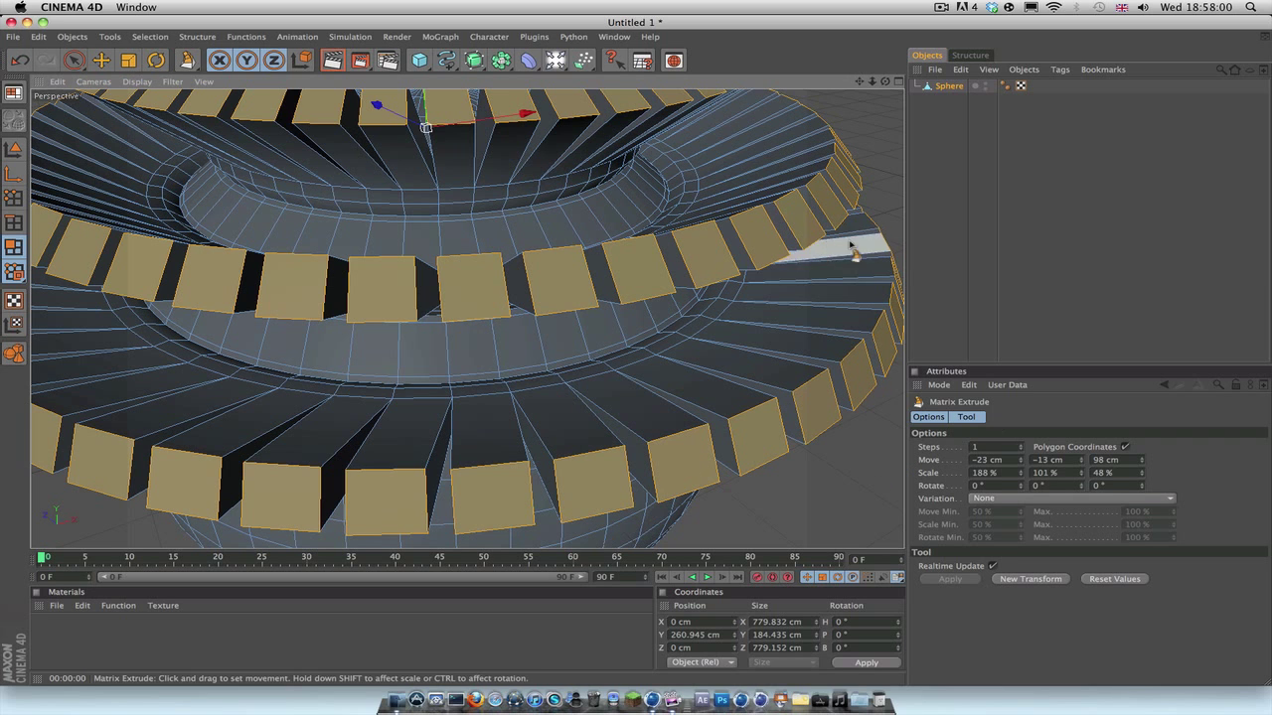
left_click_drag(1021, 487, 1068, 499)
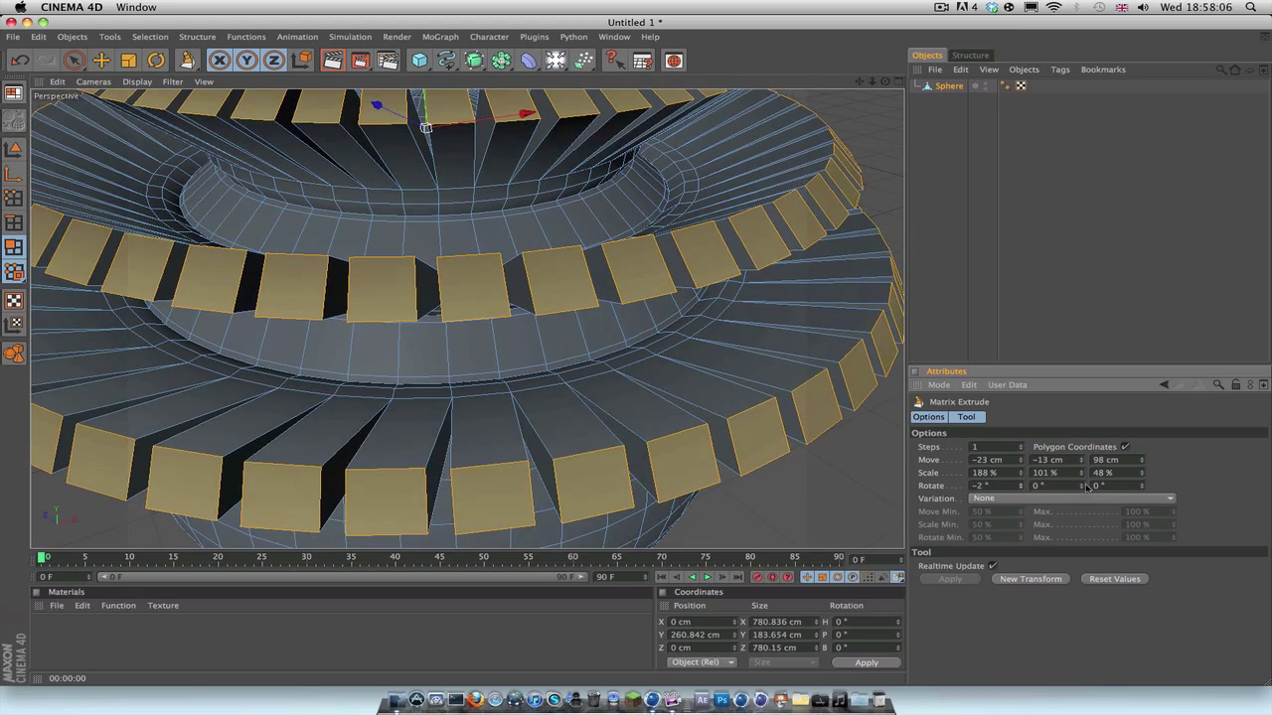
left_click_drag(1081, 487, 1082, 467)
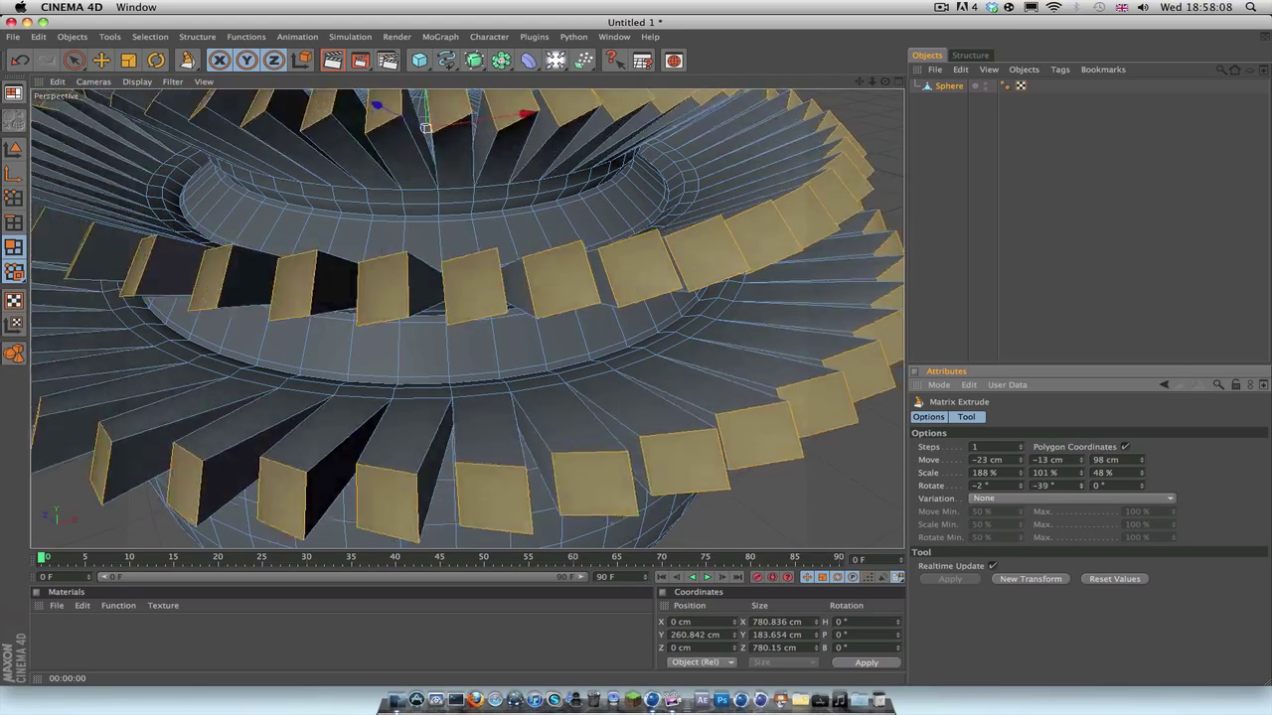
mouse_move(1144, 486)
left_mouse_down()
mouse_move(1143, 510)
mouse_move(1144, 488)
mouse_move(1080, 541)
left_mouse_up()
- Zero all three Matrix Extrude Rotate values and frame the sphere with H
key("Return")
type("0")
key("Tab")
key("Tab")
type("0")
key("Return")
key("h")
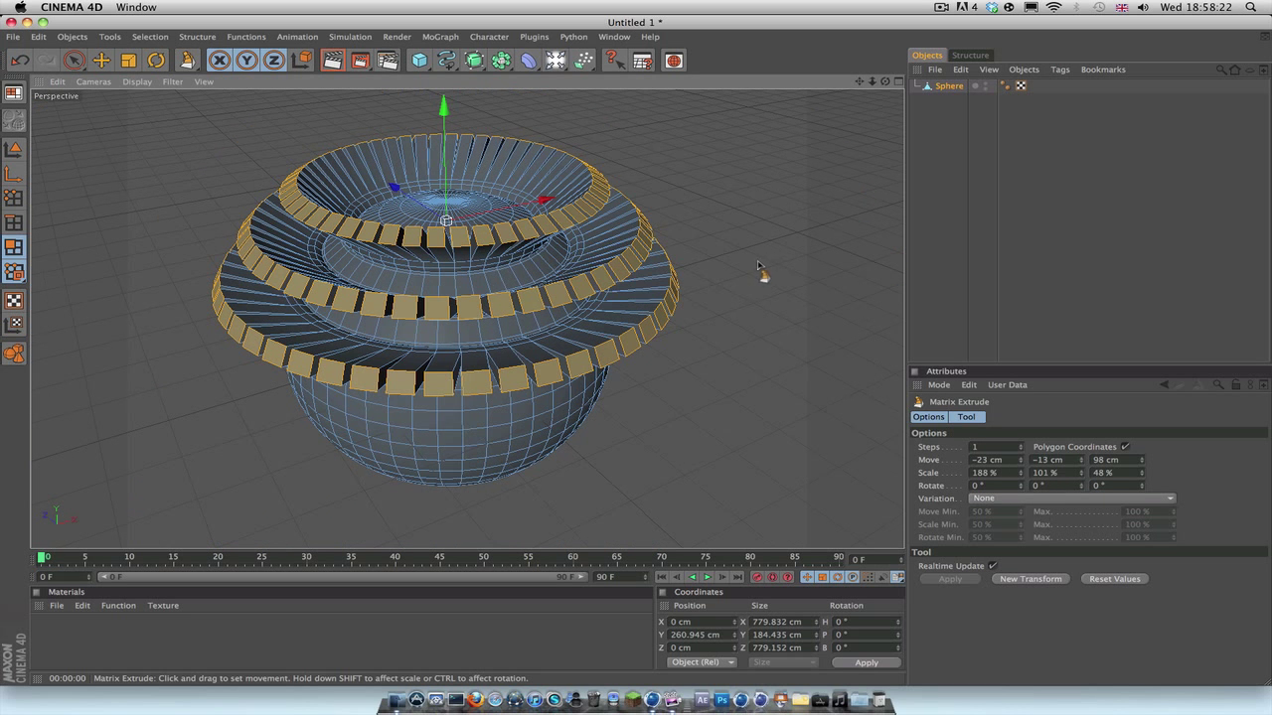